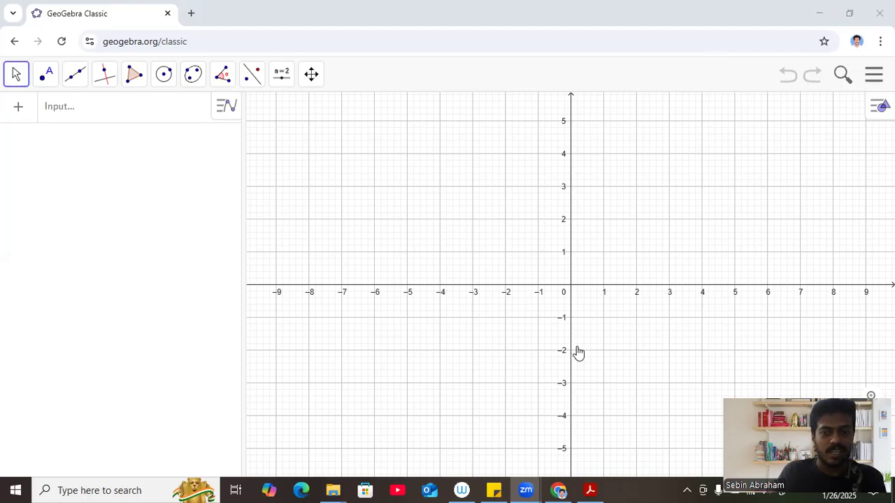
Copy the three constraints of problem 1 from B1lpp.pdf in Acrobat and paste them into GeoGebra's algebra input
click(589, 490)
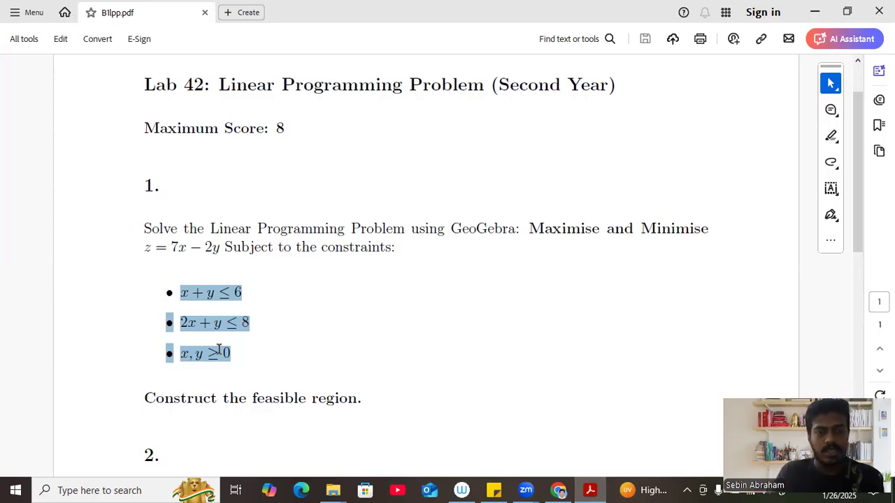
click(559, 489)
click(93, 110)
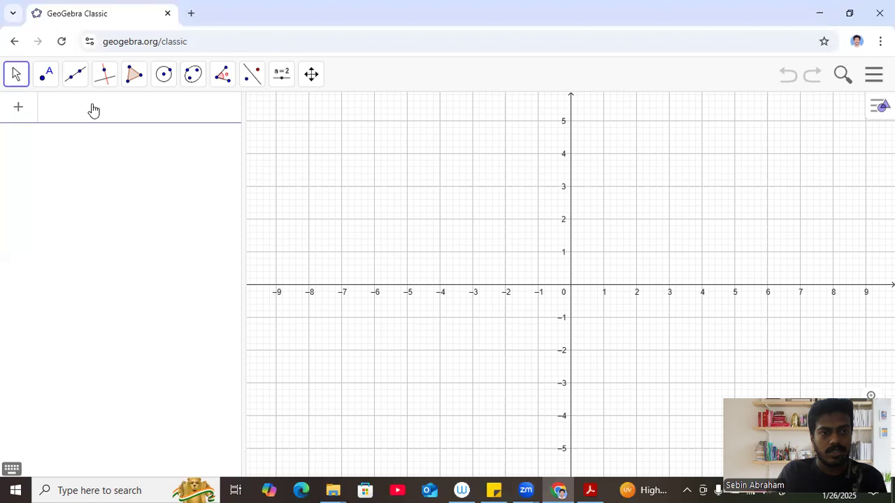
text(x + y ≤ 6 2x + y ≤ 8 x, y ≥ 0)
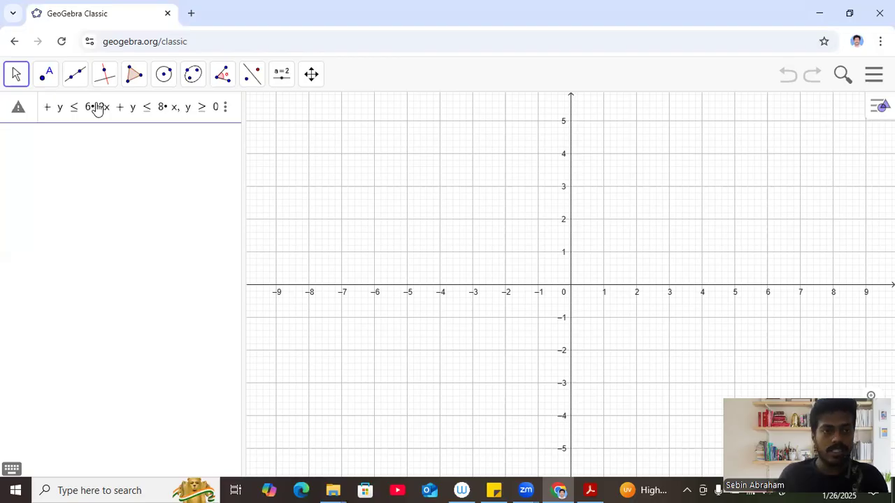
Replace the bullet separators between the pasted constraints with the logical AND operator (∧)
key(BackSpace)
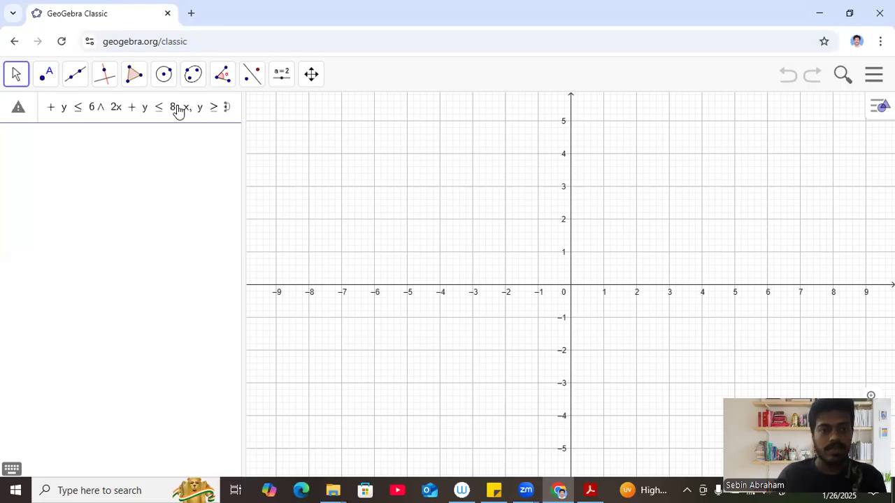
key(BackSpace)
text(&&)
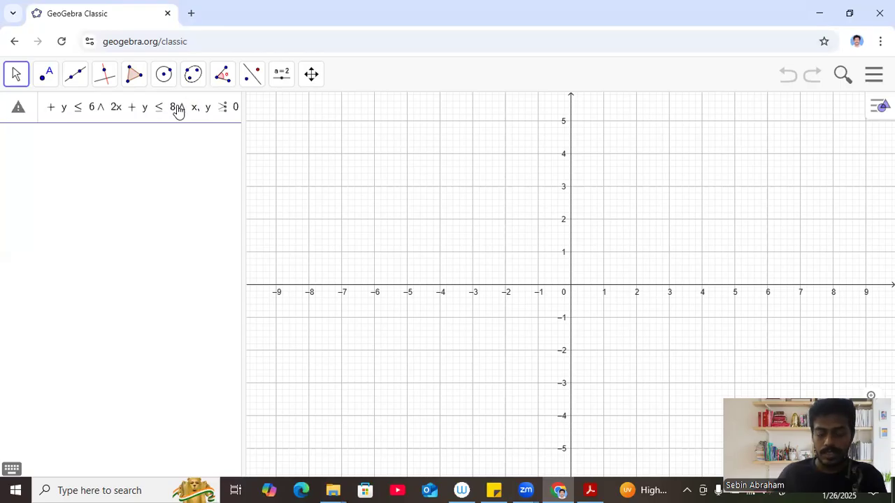
Rewrite x, y ≥ 0 as x ≥ 0 ∧ y ≥ 0 and enter the combined inequality to plot the feasible region
key(BackSpace)
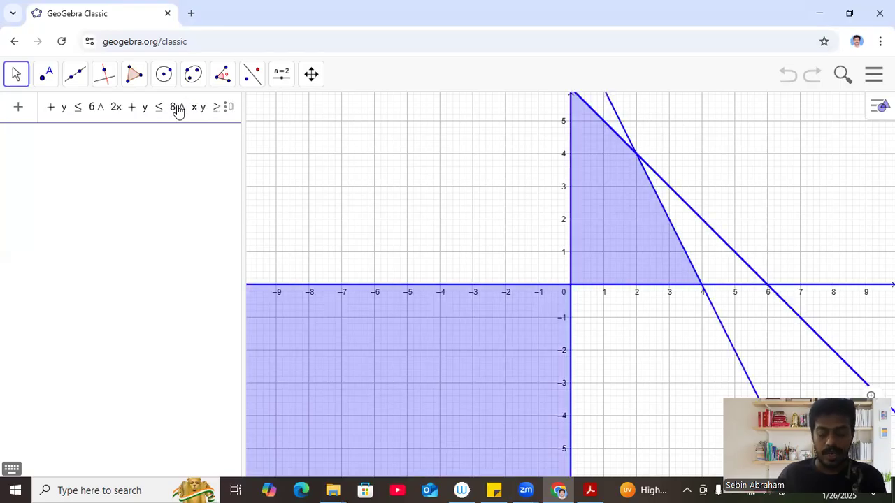
text(>=0)
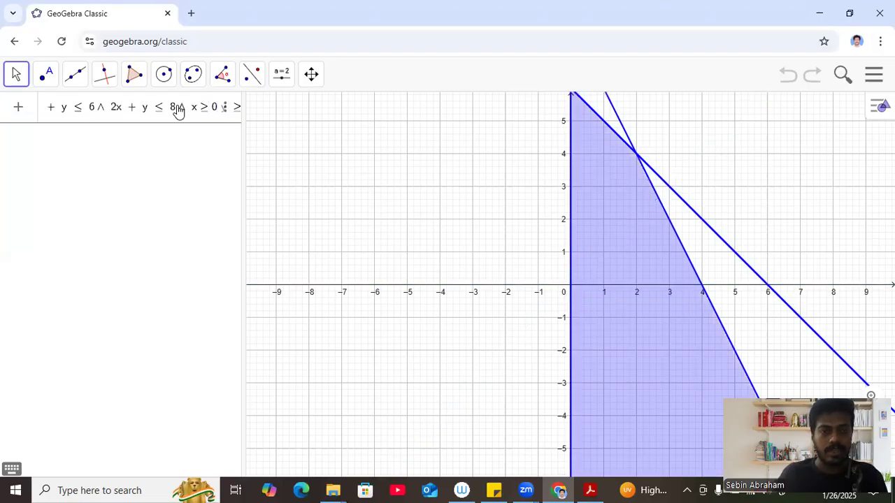
key(Right)
key(Right)
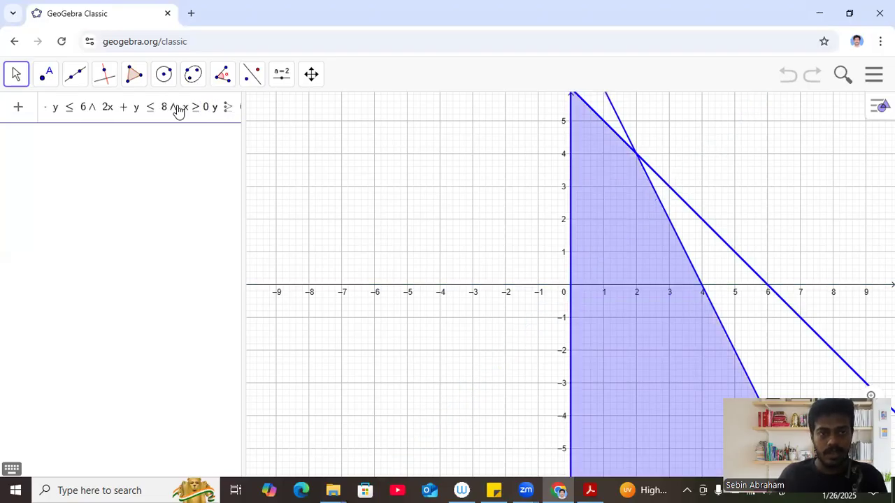
text(&&)
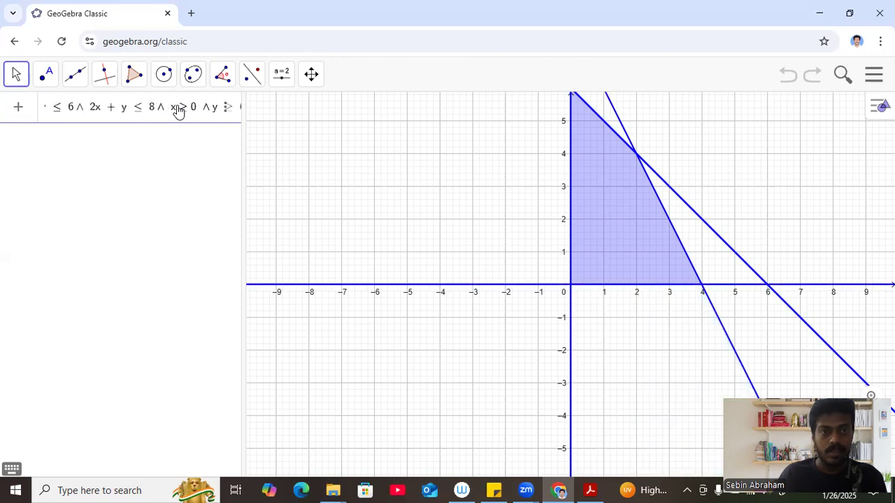
key(Right)
key(Right)
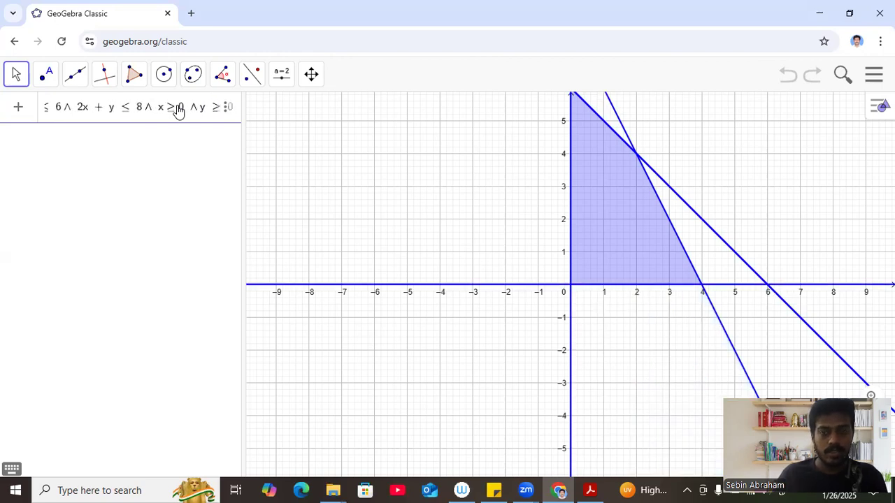
key(Return)
Create the corner points of feasible region a with the command Vertex(a)
drag(442, 180, 345, 240)
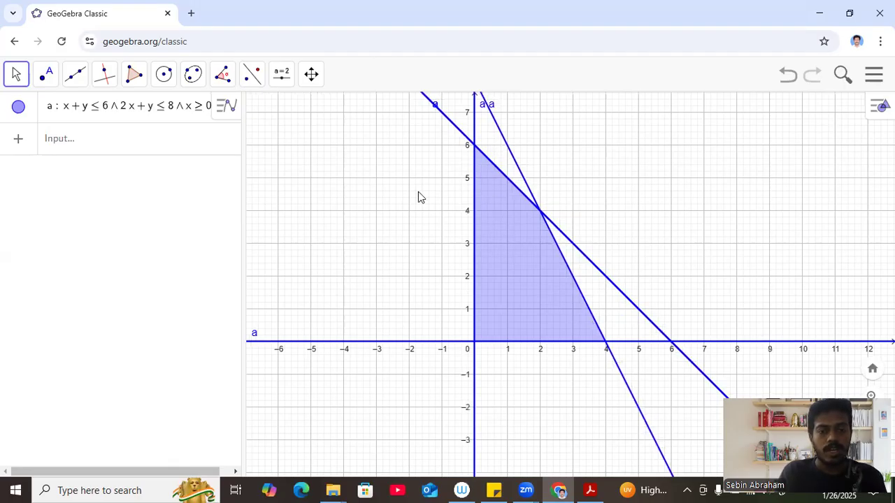
click(117, 133)
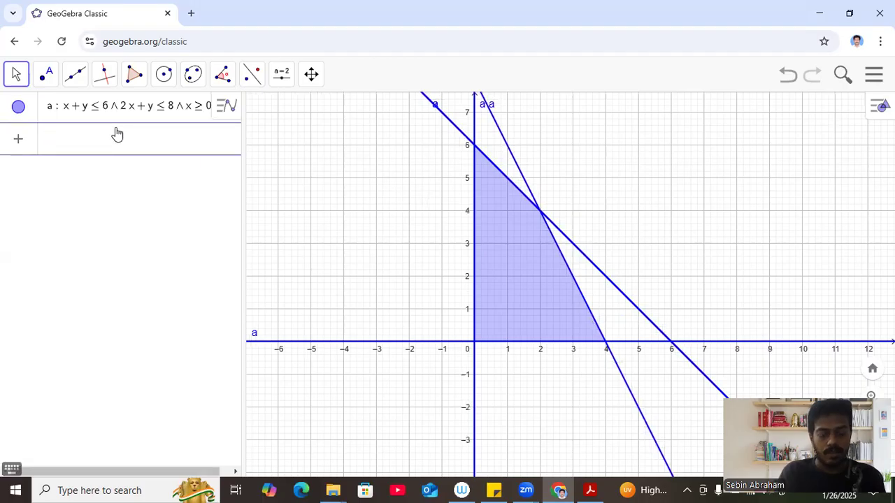
text(corn)
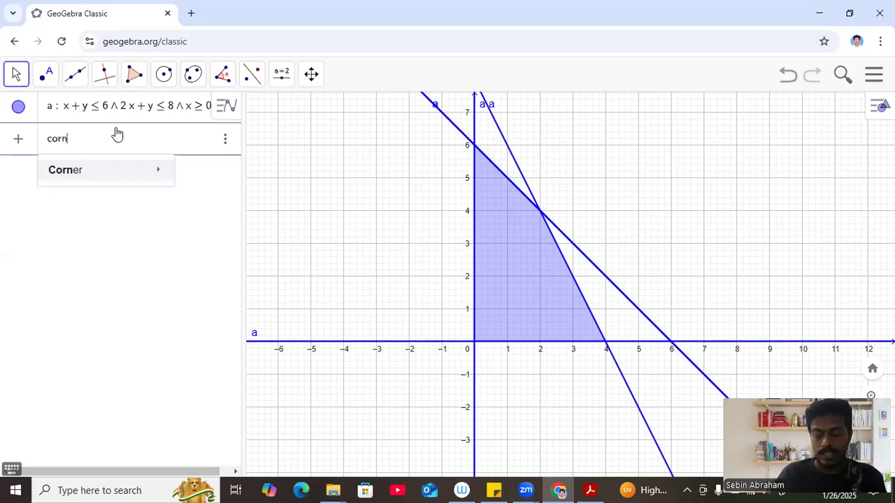
key(Down)
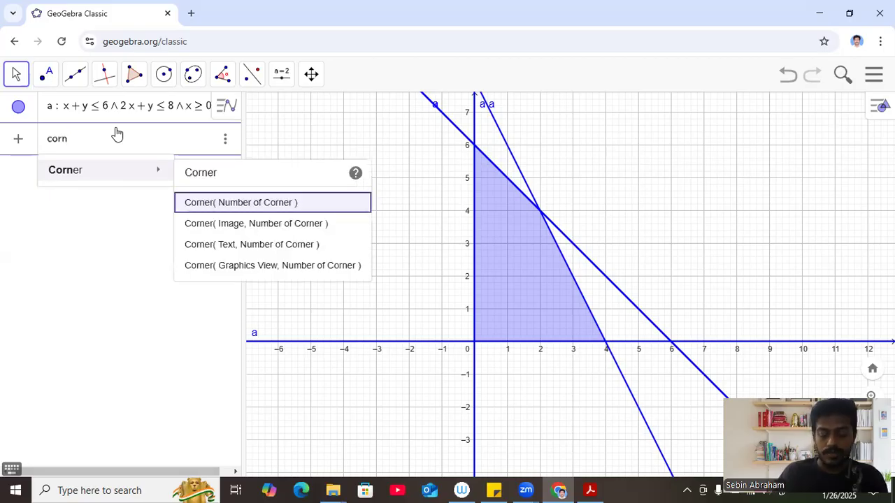
key(Return)
text(a)
key(Return)
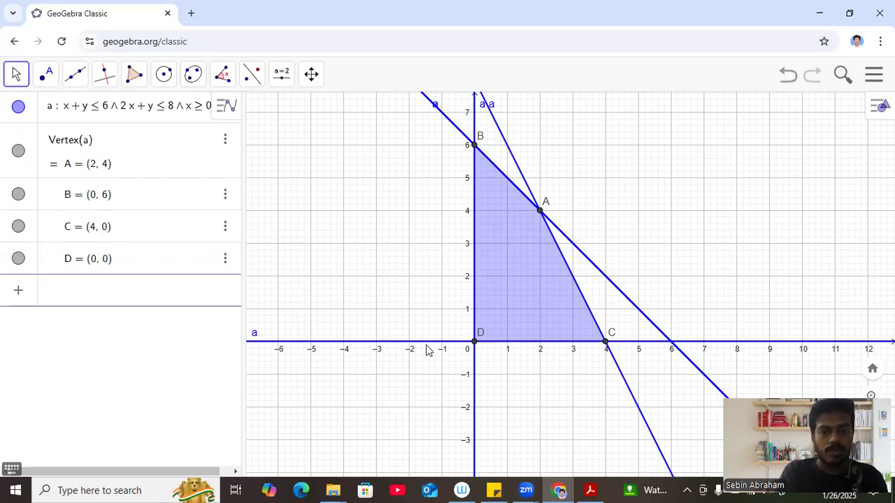
Look up the objective function of problem 1 in the Acrobat document B1lpp.pdf and return to GeoGebra
click(587, 488)
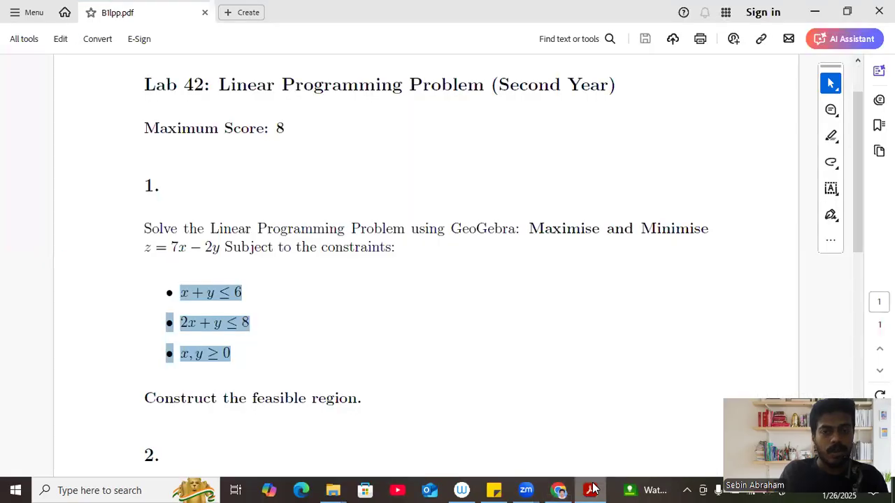
click(208, 273)
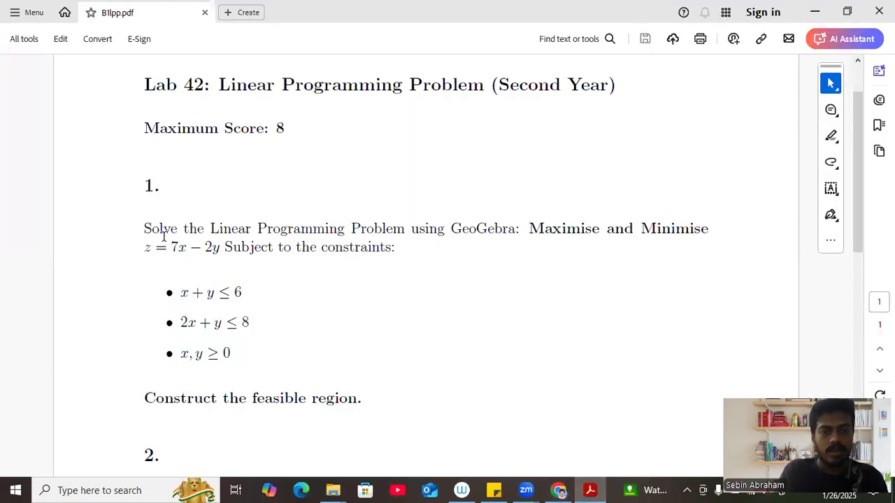
drag(176, 246, 218, 248)
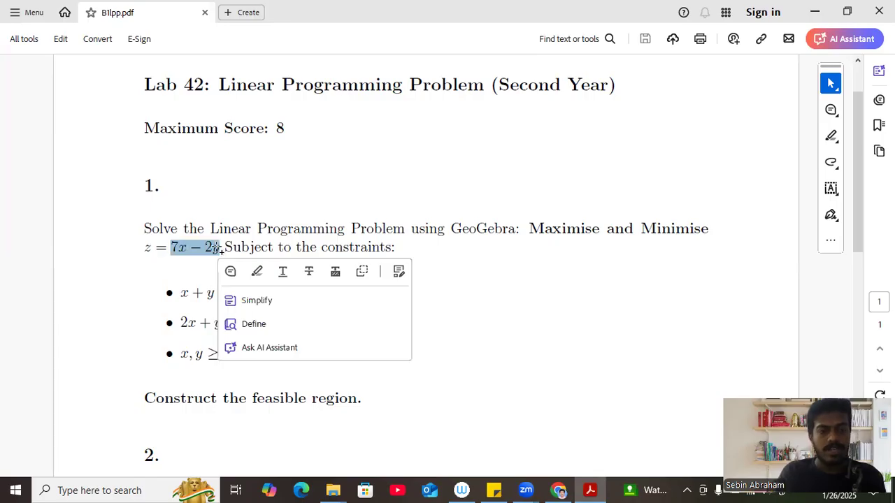
click(565, 489)
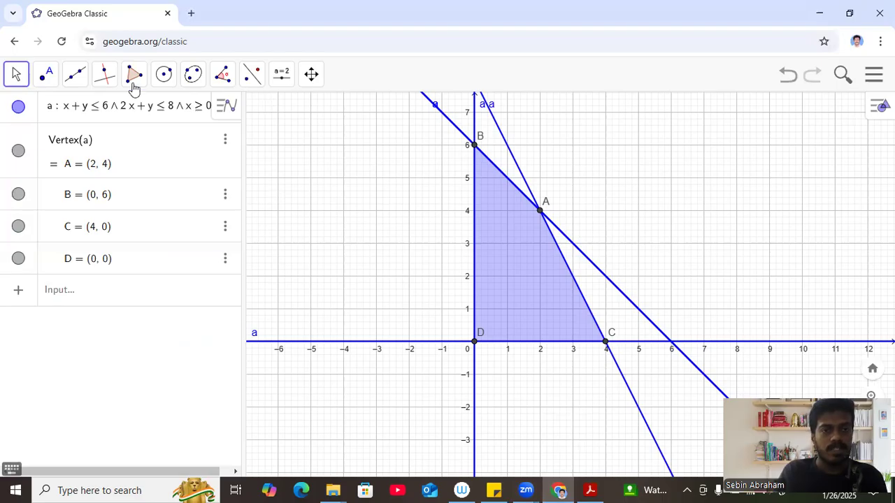
Place a number slider in the empty graph area above the feasible region and name it c
click(282, 79)
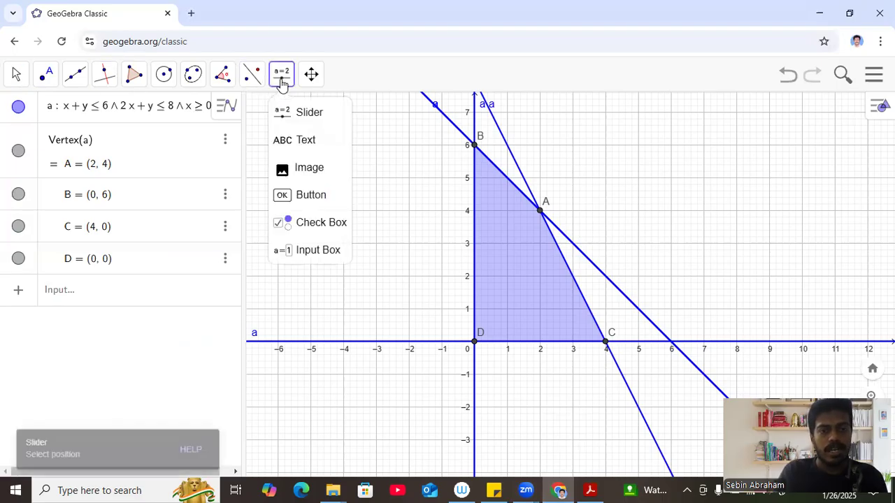
click(285, 121)
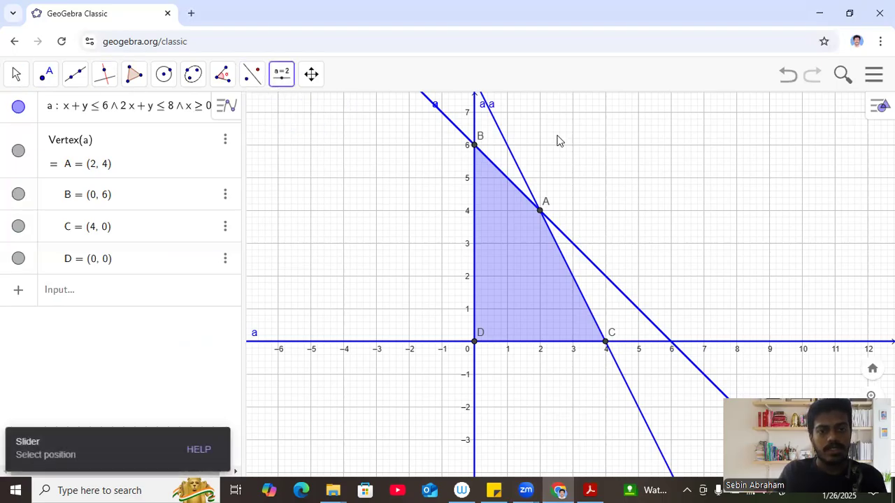
click(642, 130)
click(315, 190)
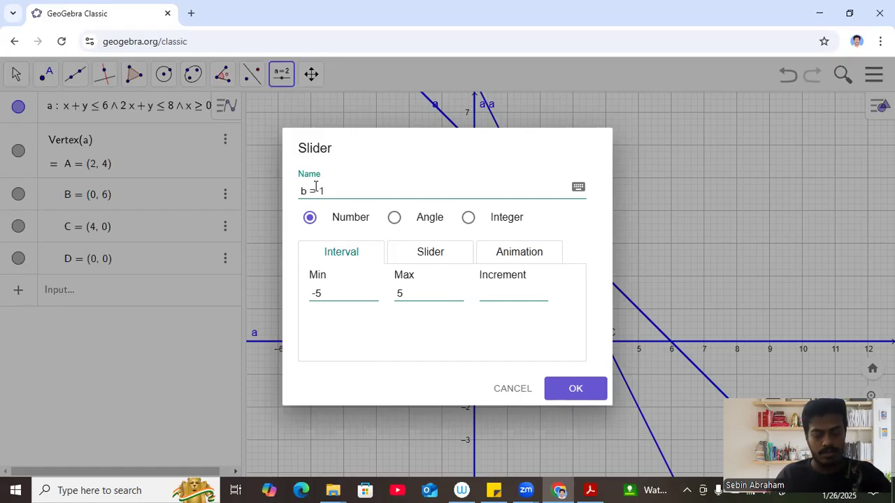
key(BackSpace)
text(c)
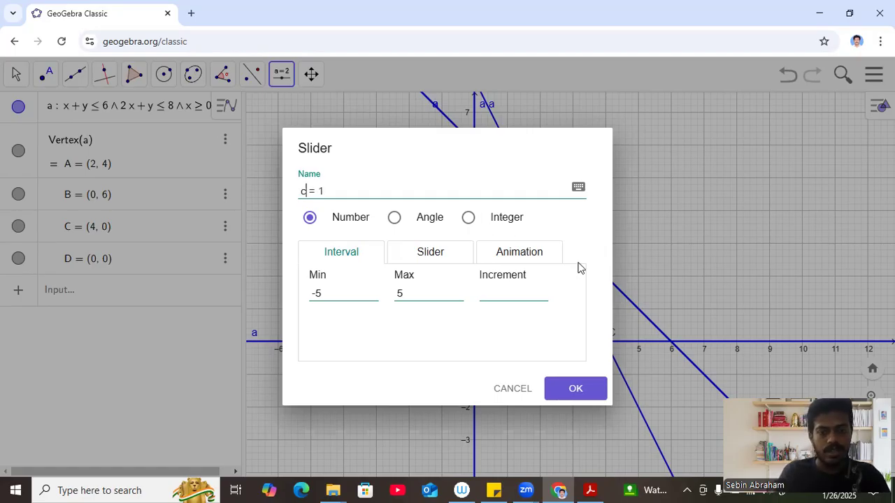
Set slider c's interval from -20 to 100 with an increment of 0.5 and create it
click(331, 288)
key(BackSpace)
text(20)
click(423, 294)
key(BackSpace)
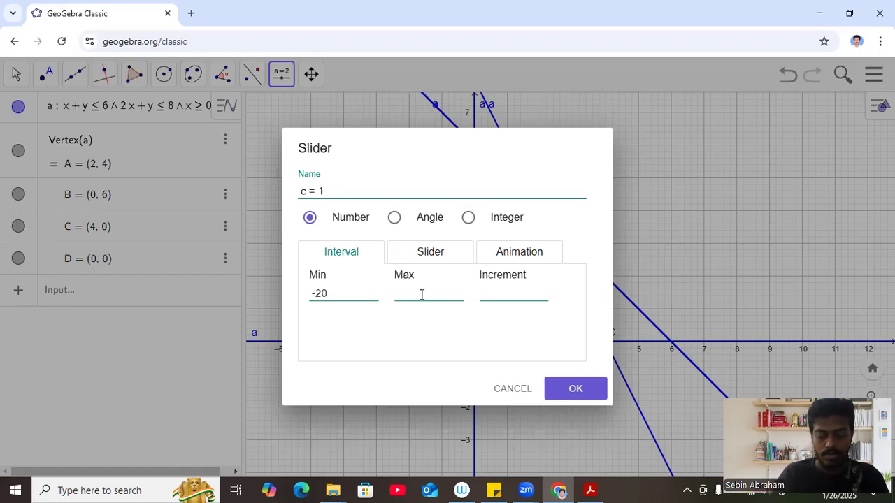
text(100)
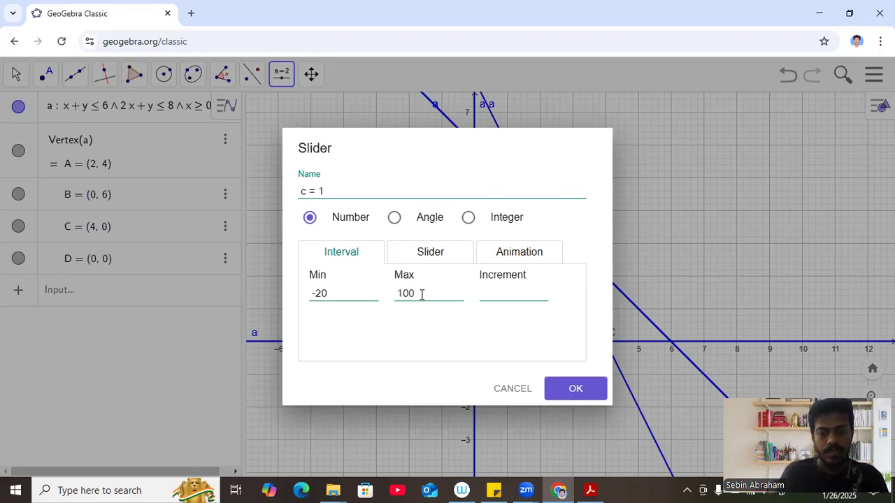
click(488, 293)
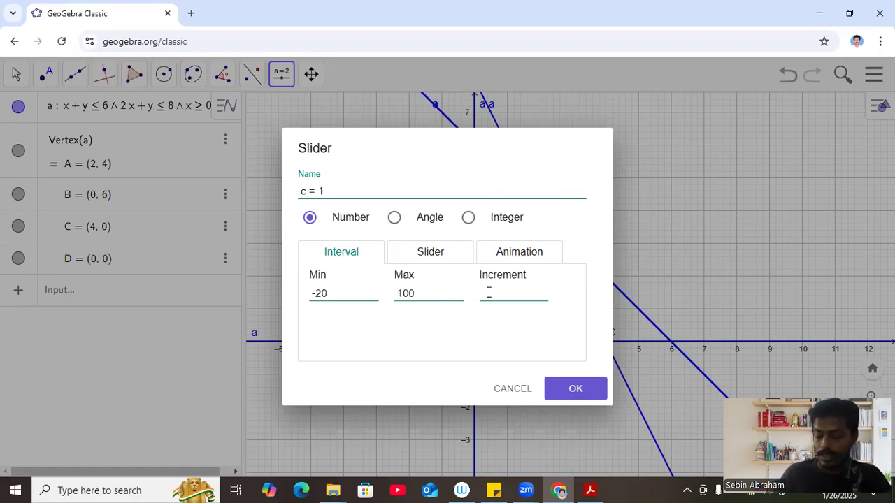
text(0)
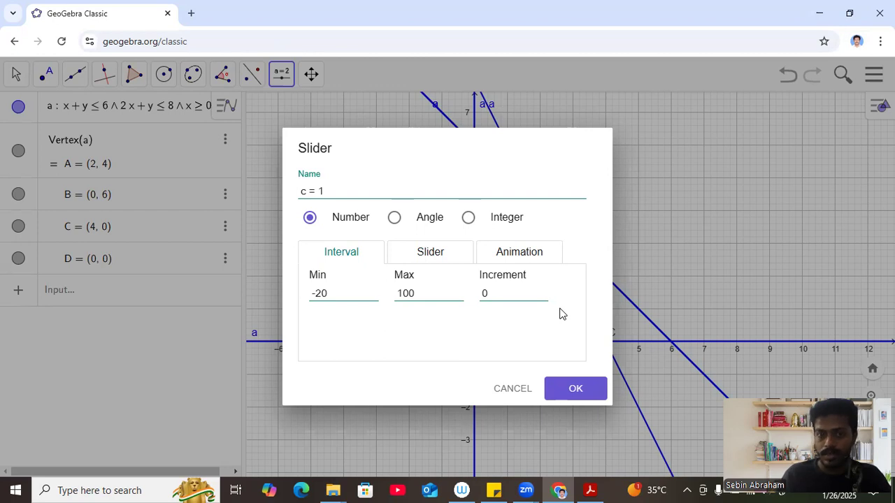
text(.5)
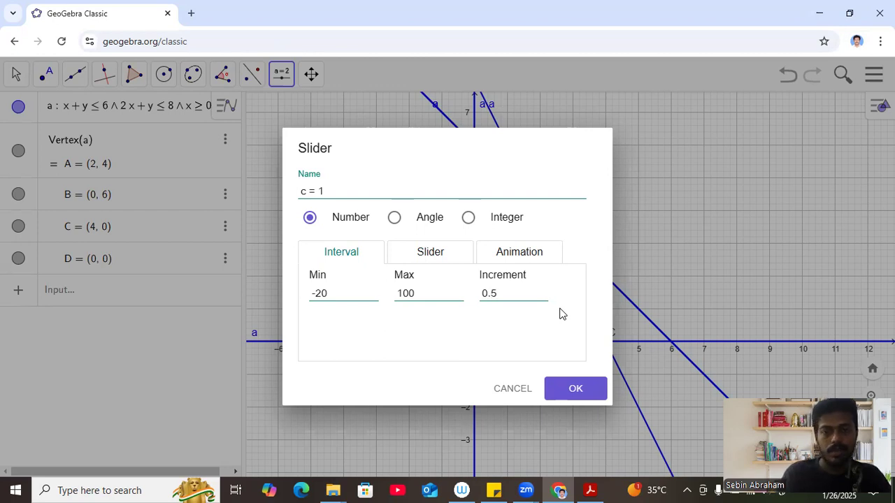
click(560, 389)
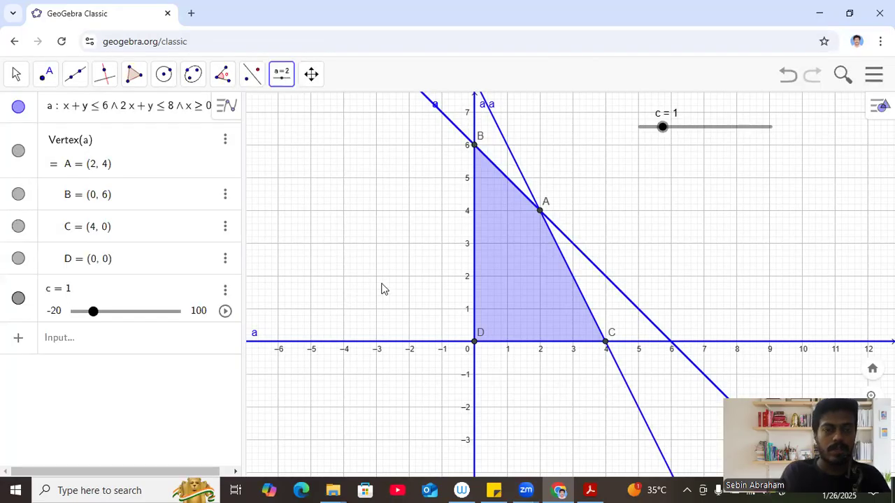
Move slider c to 2.5 and add the objective line 7x − 2y = c
click(94, 312)
drag(93, 312, 95, 312)
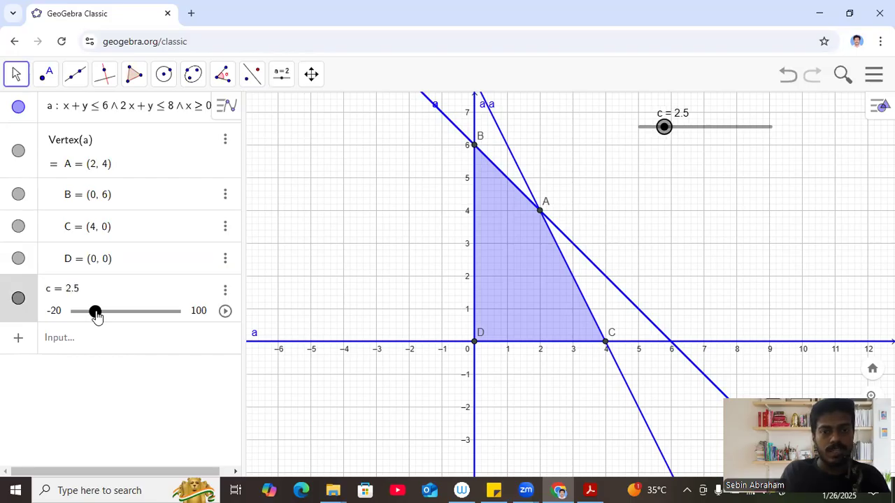
click(84, 339)
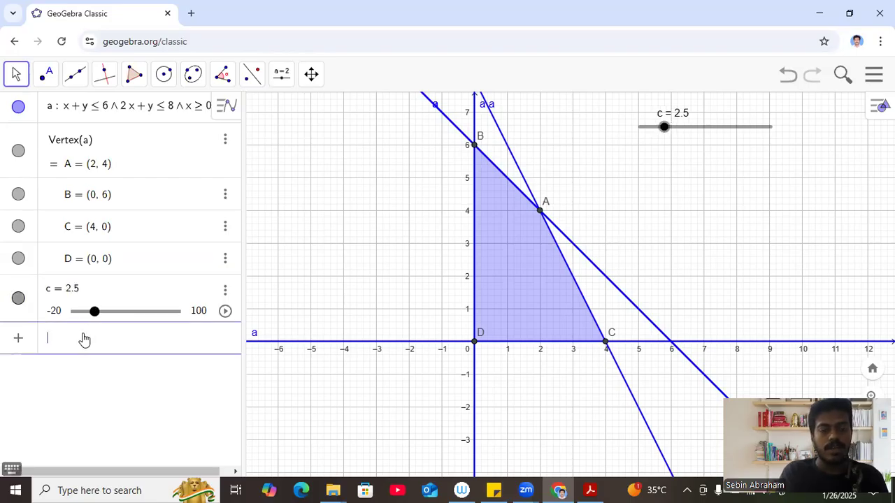
text(7x-)
text(2y)
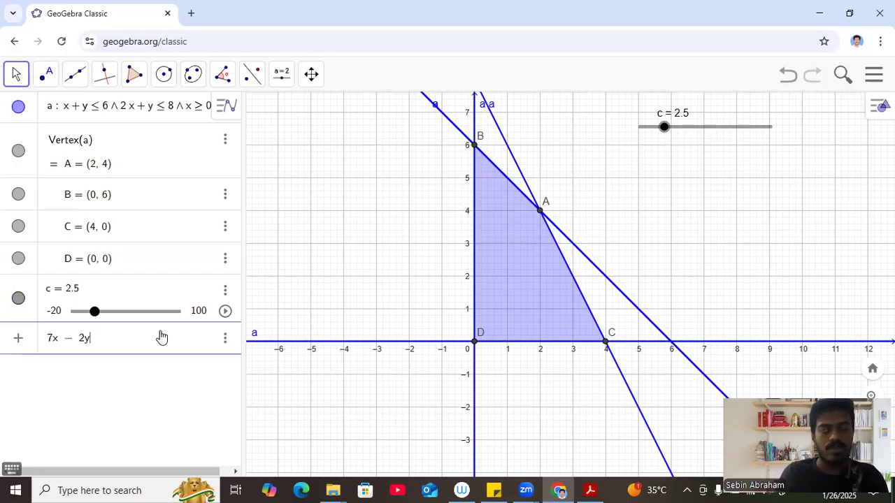
text(=)
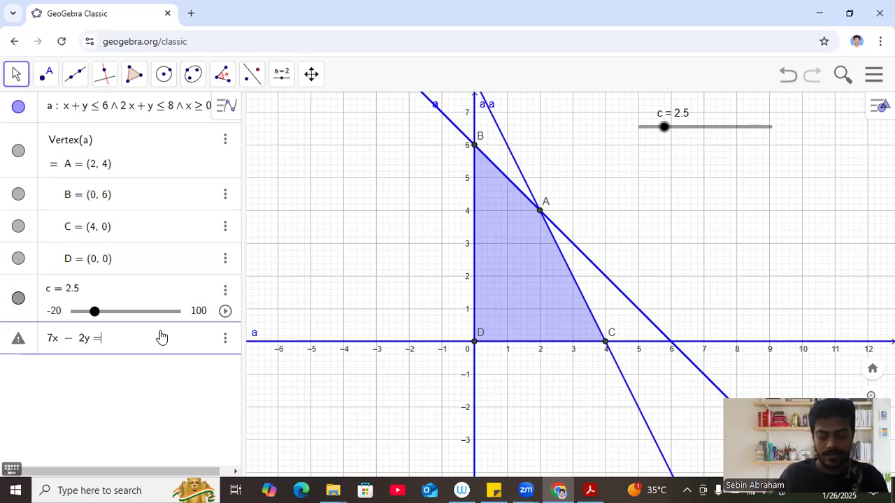
text(c)
key(Return)
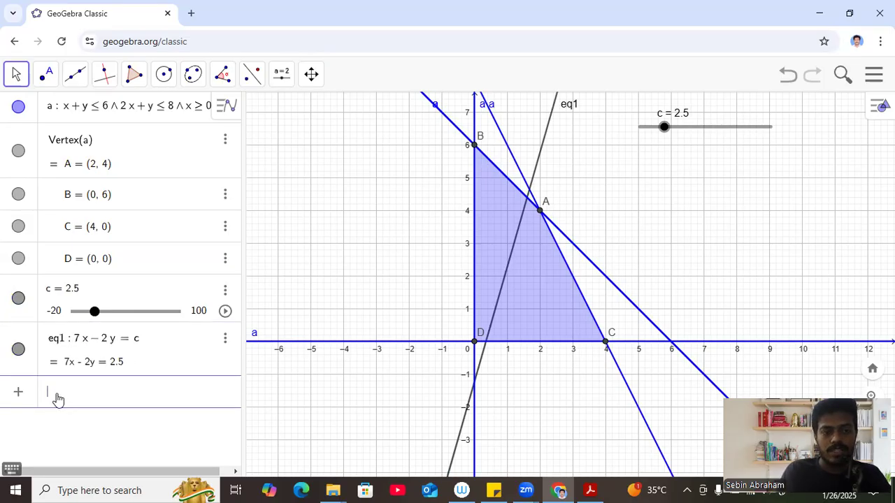
Change the colour of the objective line eq1 to red and close its settings
click(550, 130)
right_click(548, 126)
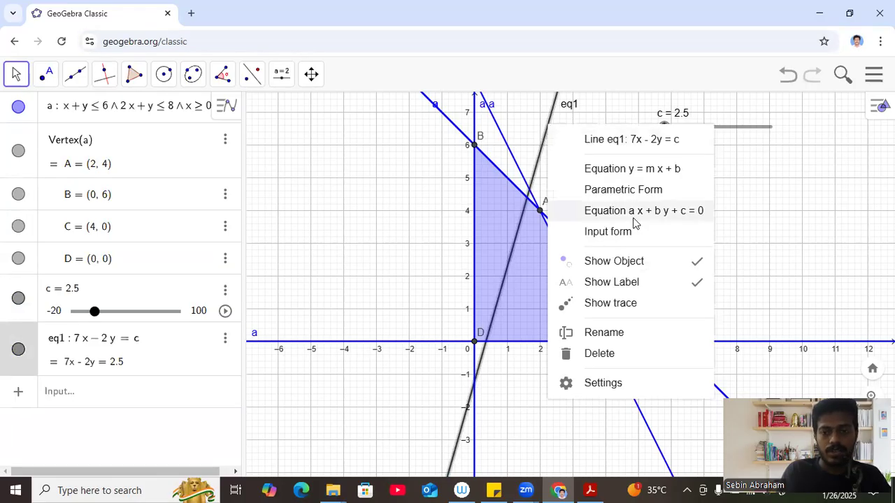
click(599, 384)
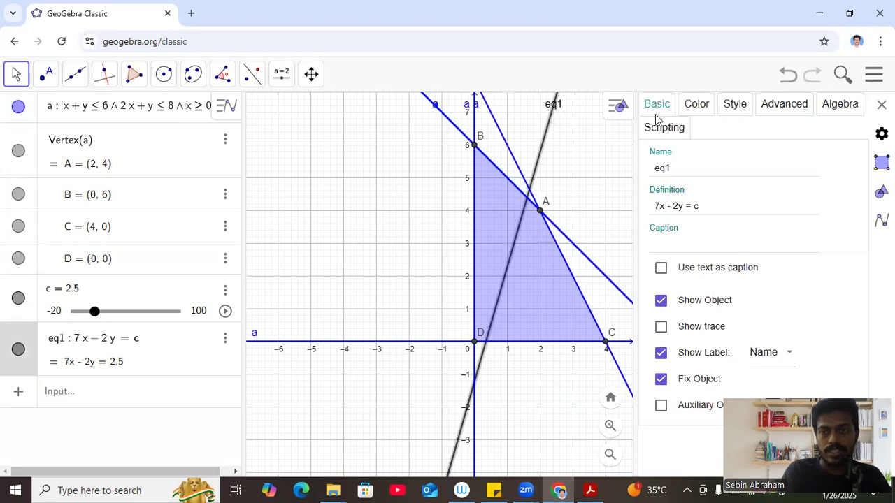
click(697, 105)
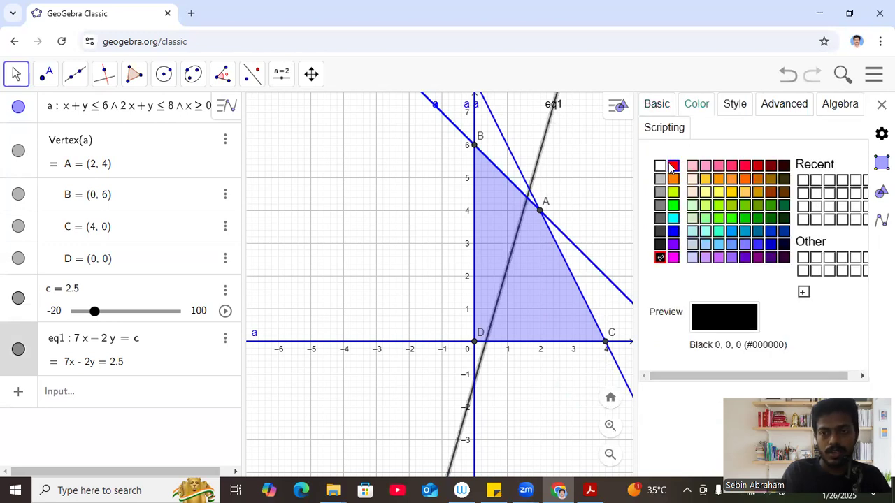
click(672, 166)
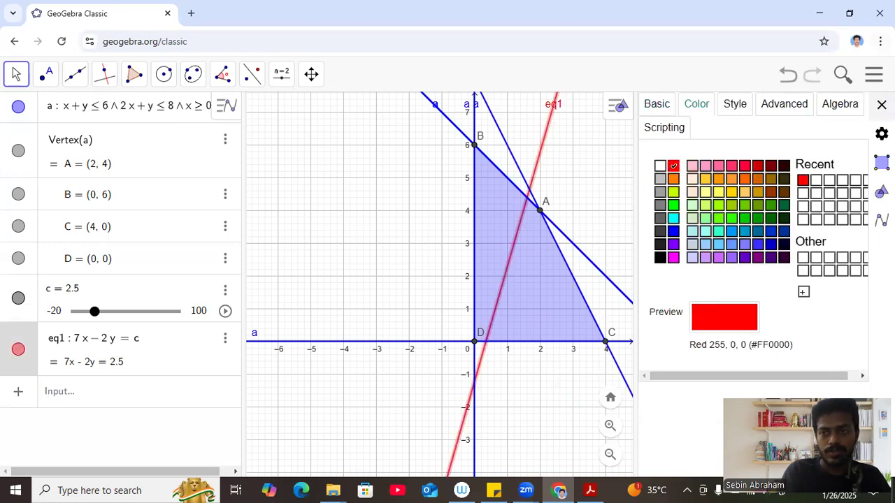
click(882, 105)
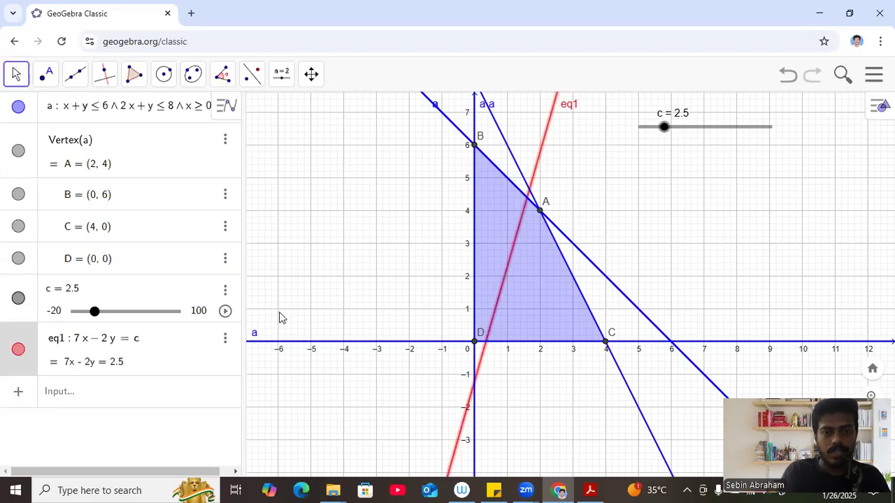
Move slider c to -12 so the objective line meets vertex B, and step it up to 0 at vertex D
drag(664, 128, 649, 132)
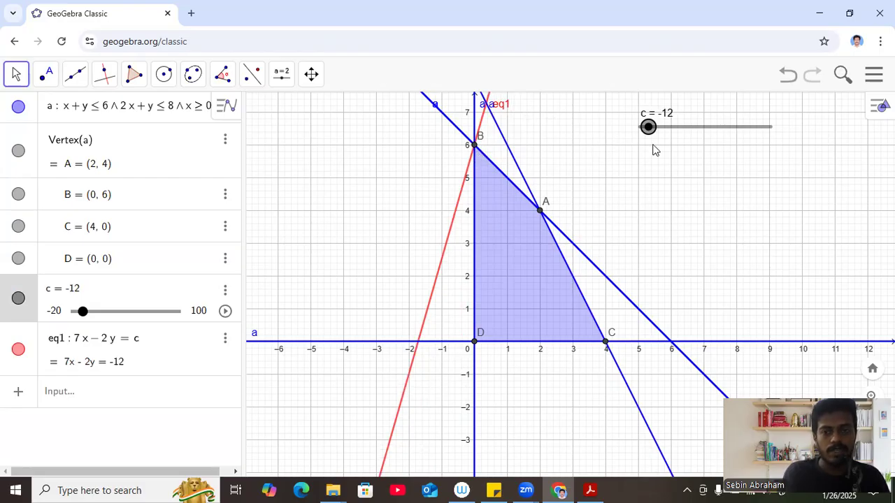
key(Right)
key(Right)
key(Right)
key(Right)
key(Right)
key(Right)
key(Right)
key(Right)
key(Right)
key(Right)
key(Right)
key(Right)
key(Right)
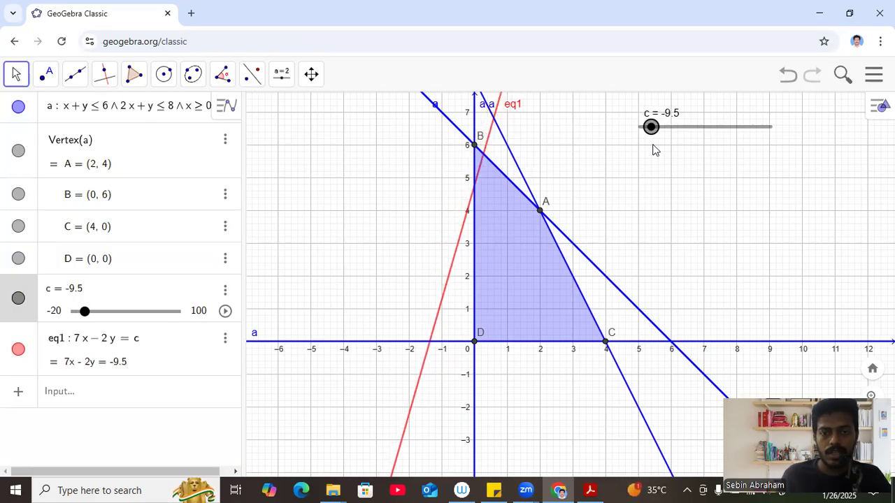
key(Right)
key(Right)
key(Right)
key(Right)
key(Right)
key(Right)
key(Right)
key(Right)
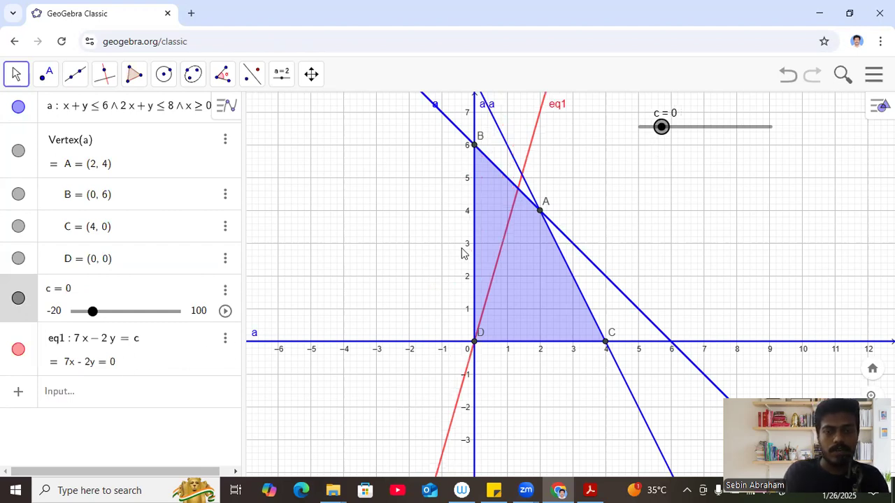
Raise slider c to 6 so the objective line passes through vertex A
key(Right)
key(Right)
key(Right)
key(Right)
key(Right)
key(Right)
key(Right)
key(Right)
key(Right)
key(Right)
key(Right)
key(Right)
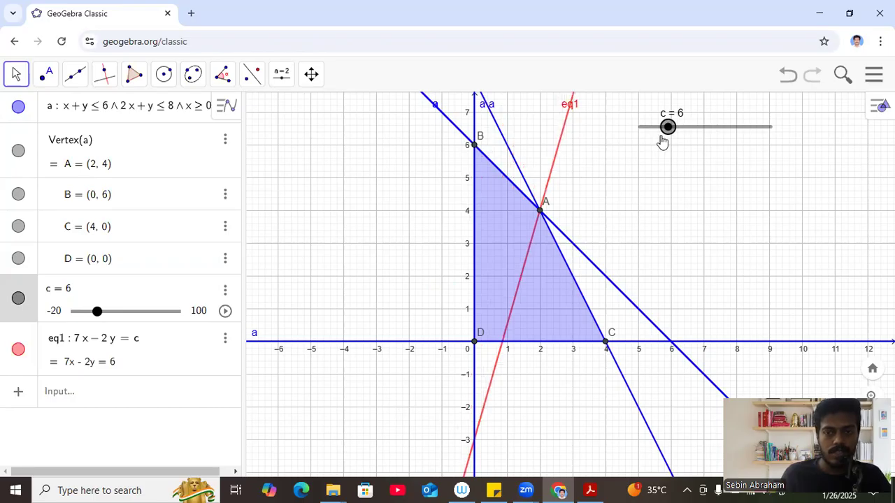
Raise slider c to 28 so the objective line passes through vertex C
key(Right)
key(Right)
key(Right)
key(Right)
key(Right)
key(Right)
key(Right)
key(Right)
key(Right)
key(Right)
key(Right)
key(Right)
key(Right)
key(Right)
key(Right)
key(Right)
key(Right)
key(Right)
key(Right)
key(Right)
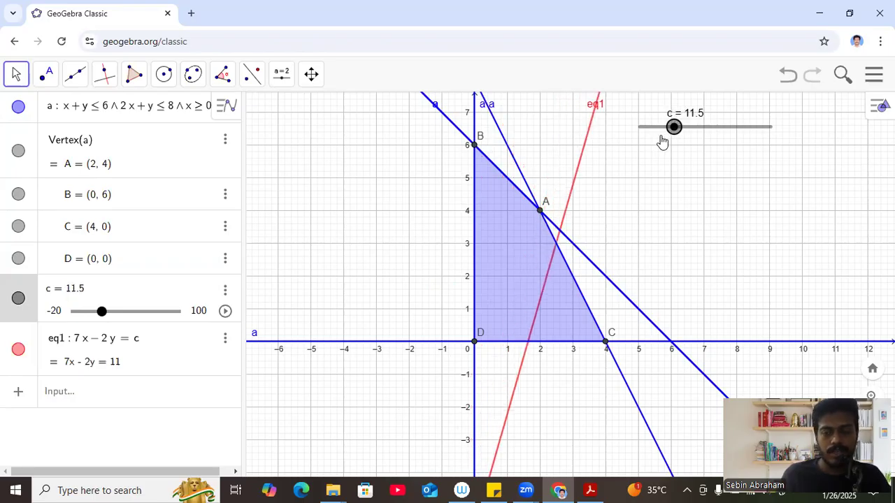
key(Right)
key(Right)
key(Right)
key(Right)
key(Right)
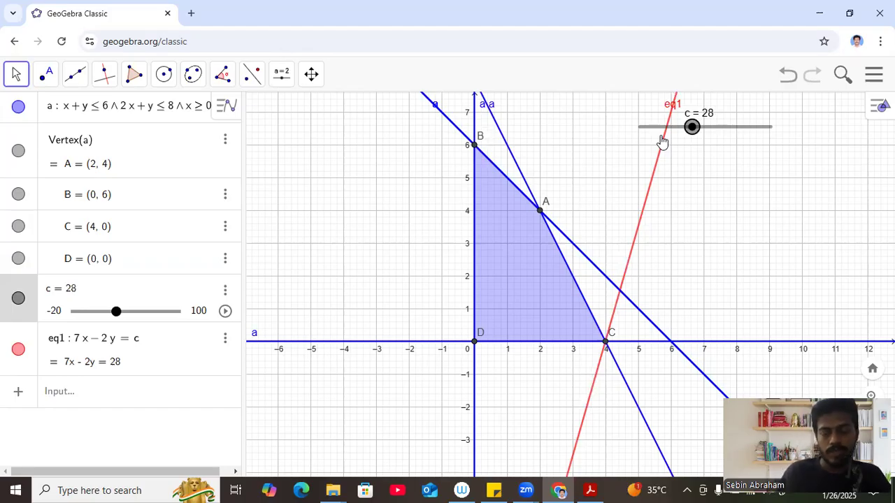
Lower slider c to -12, sweeping the objective line back across the feasible region to vertex B
key(Left)
key(Left)
key(Left)
key(Left)
key(Left)
key(Left)
key(Left)
key(Left)
key(Left)
key(Left)
key(Left)
key(Left)
key(Left)
key(Left)
key(Left)
key(Left)
key(Left)
key(Left)
key(Left)
key(Left)
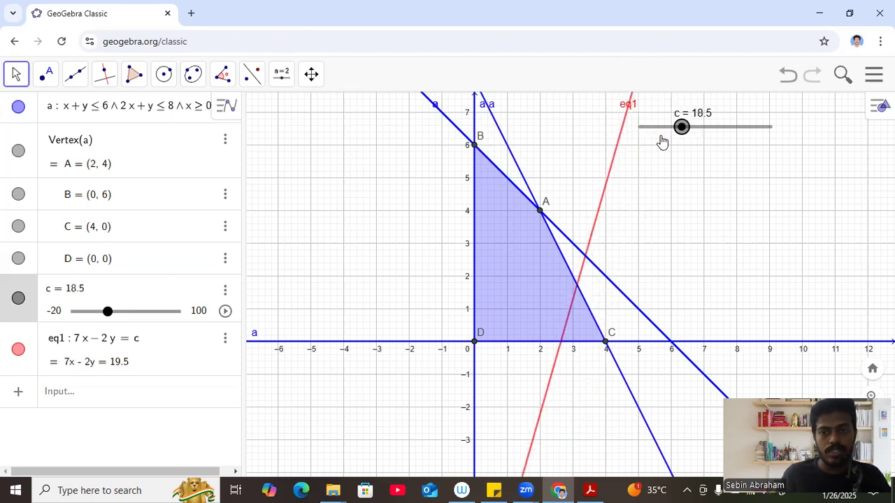
key(Left)
key(Left)
key(Left)
key(Left)
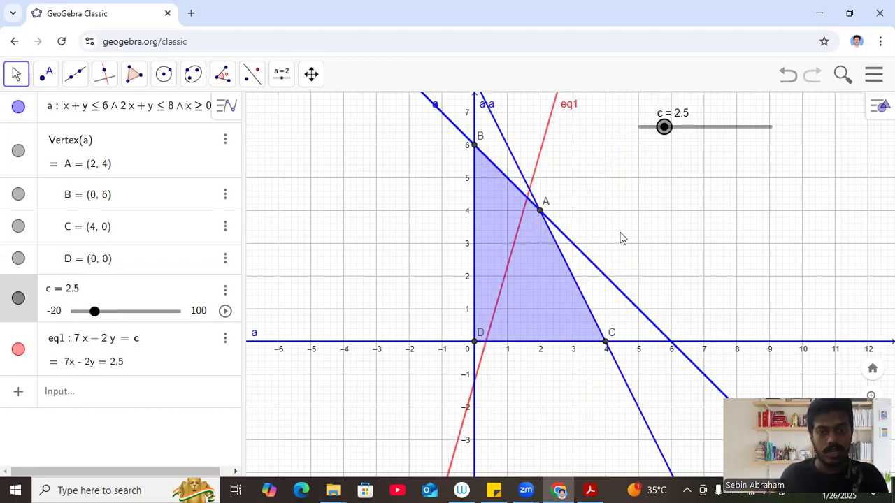
key(Left)
key(Left)
key(Left)
key(Left)
key(Left)
key(Left)
key(Left)
key(Left)
key(Left)
key(Left)
key(Left)
key(Left)
key(Left)
key(Left)
key(Left)
key(Left)
key(Left)
key(Left)
key(Left)
key(Left)
key(Left)
key(Left)
key(Left)
key(Left)
key(Left)
key(Left)
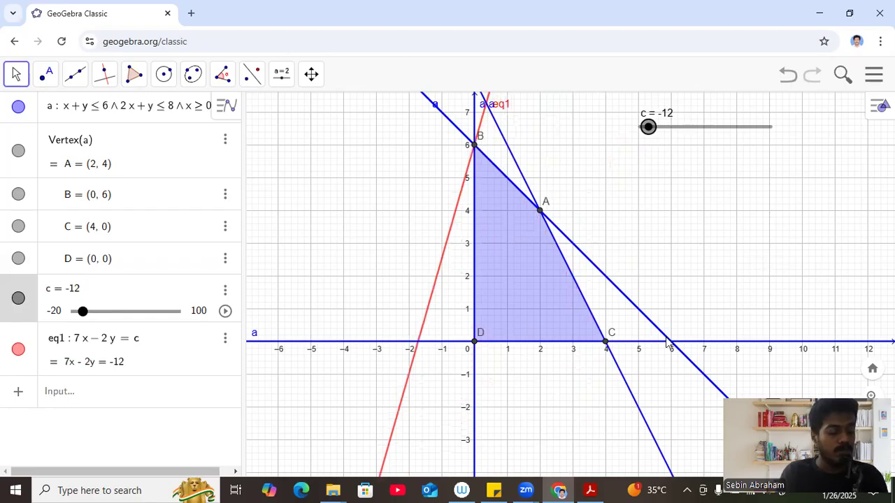
Switch to the Acrobat document B1lpp.pdf and find the constraints of problem 2
click(591, 490)
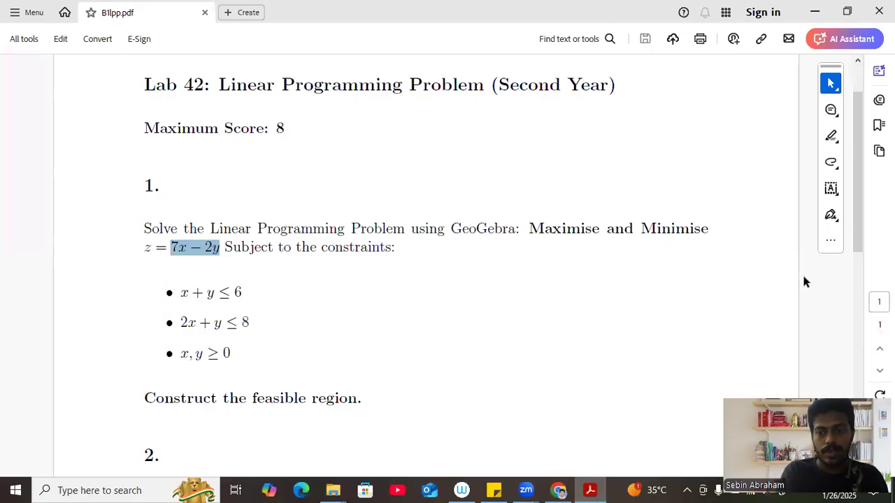
drag(854, 228, 864, 320)
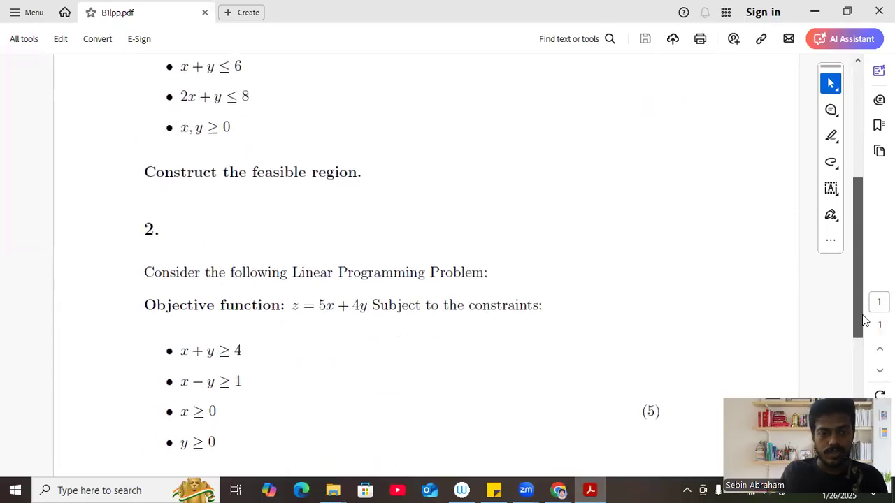
scroll(865, 321, down, 1)
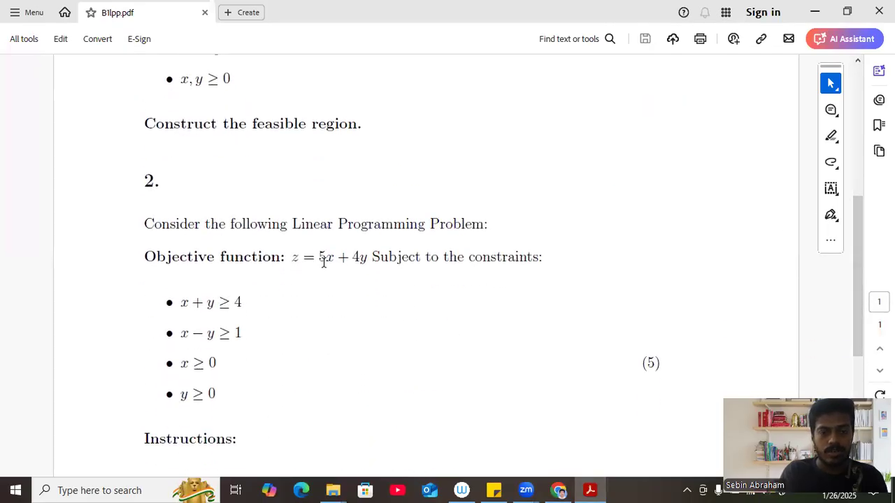
drag(177, 307, 222, 375)
drag(250, 324, 182, 304)
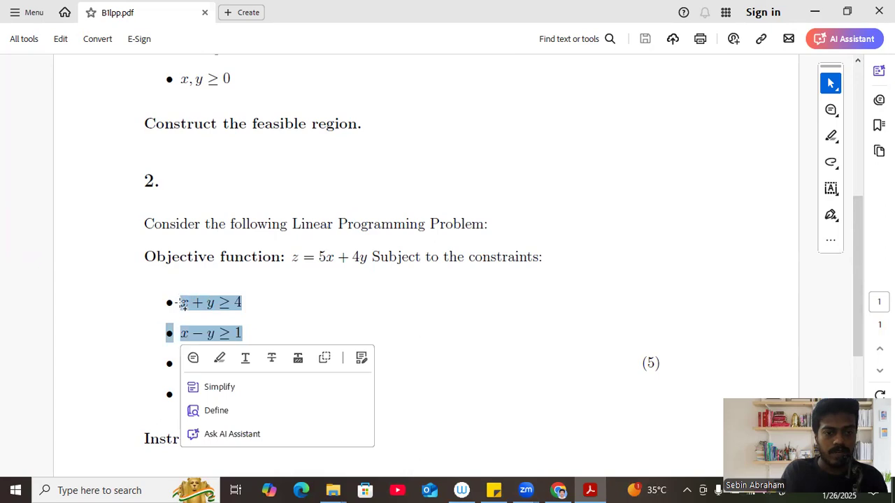
click(132, 291)
drag(183, 302, 239, 398)
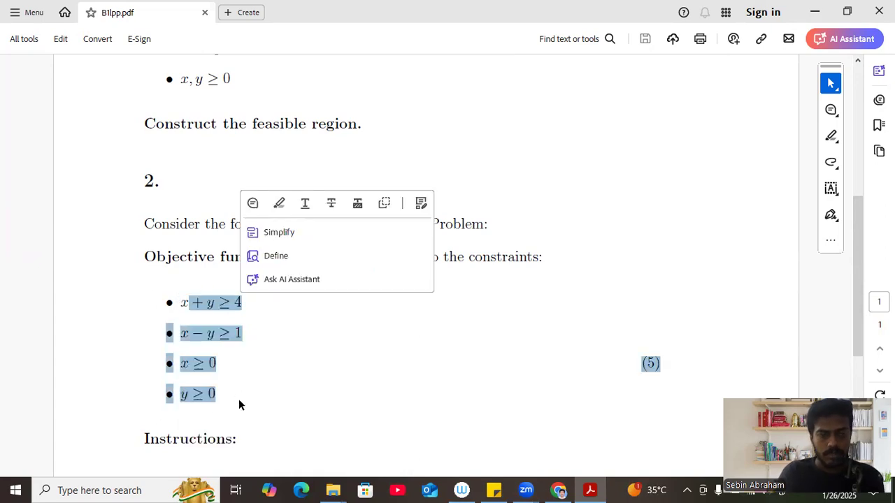
click(239, 399)
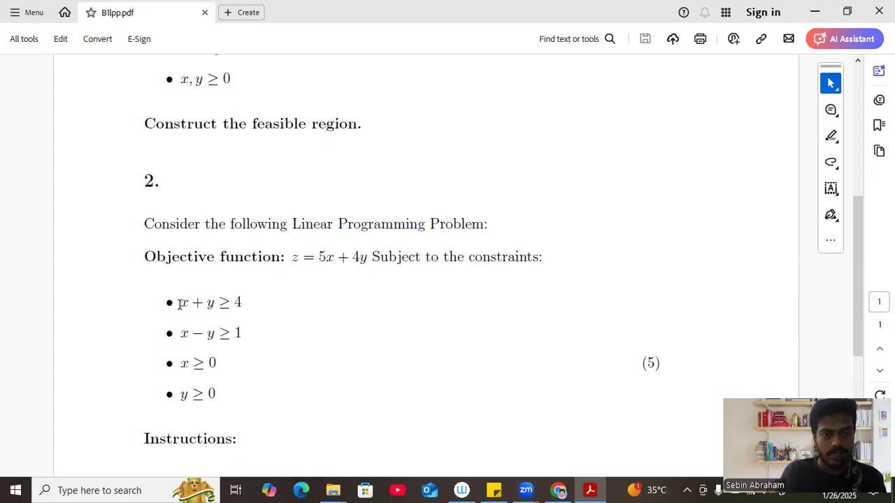
drag(180, 303, 267, 416)
click(217, 332)
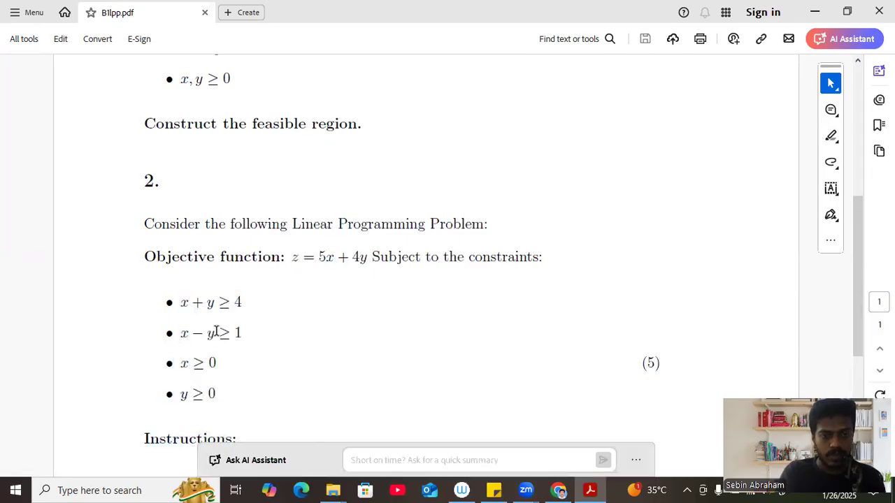
drag(188, 302, 268, 377)
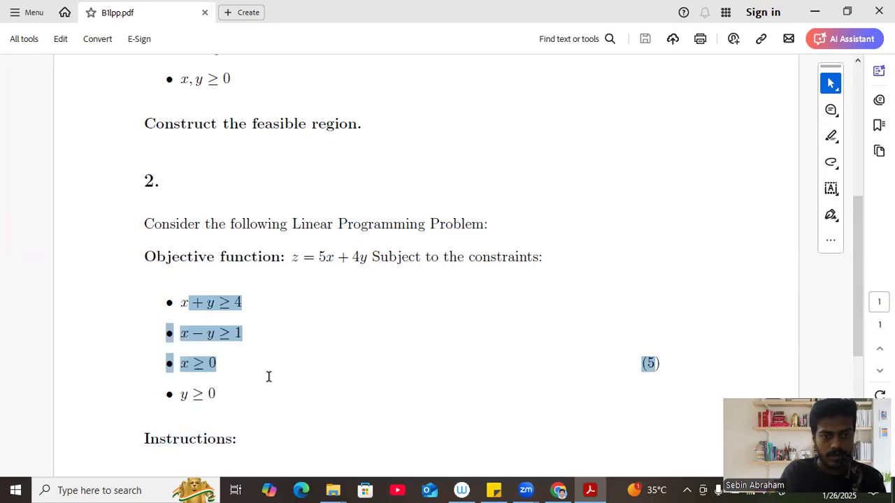
click(269, 377)
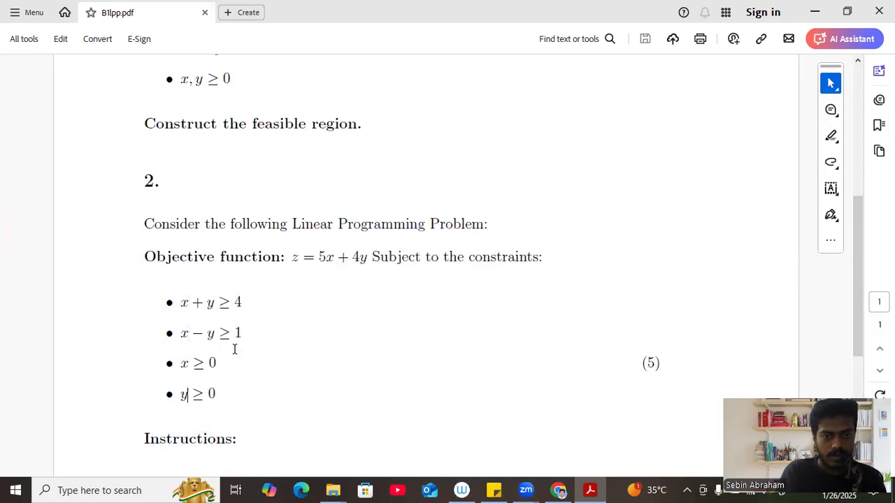
Copy problem 2's four constraints from x + y ≥ 4 to y ≥ 0 and, in GeoGebra, replace inequality a's definition with them
drag(180, 302, 227, 396)
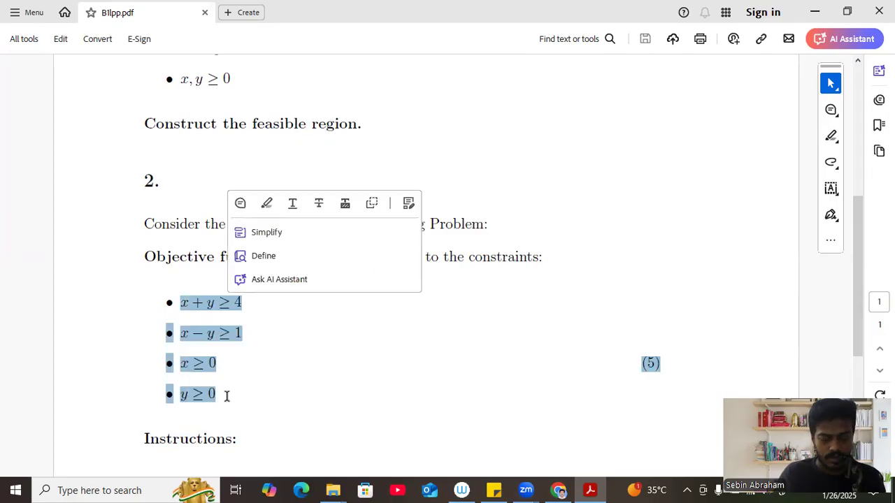
click(559, 489)
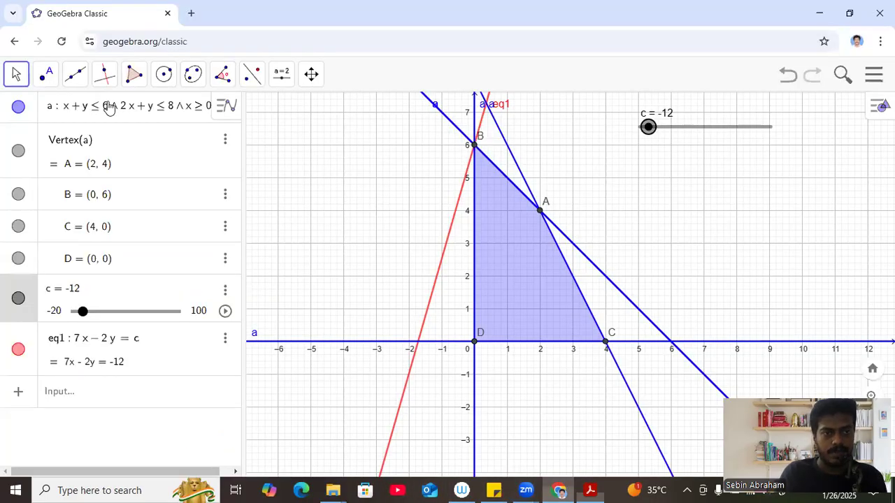
key(ctrl+a)
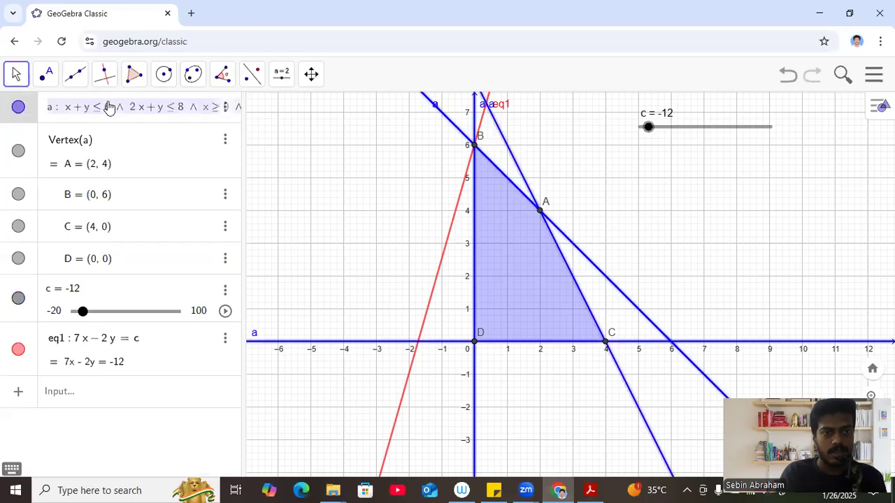
text(4• x − y ≥ -1 • x ≥ 0 (5)• y ≥ 0)
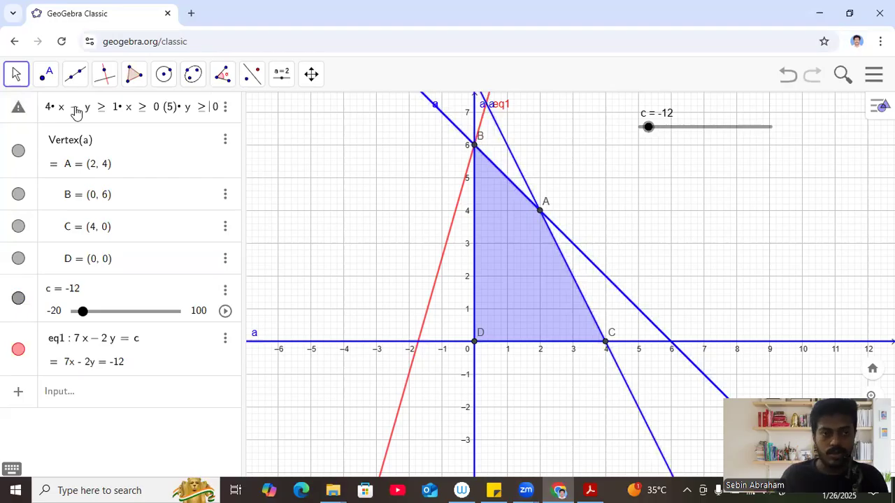
Replace the bullets after x + y ≥ 4 and after x − y ≥ 1 in the pasted definition with ∧
key(Home)
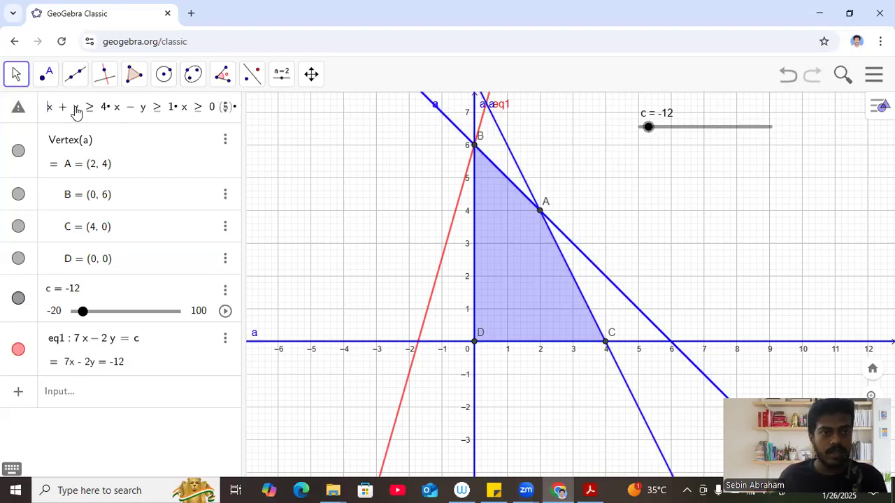
key(Right)
text(&&)
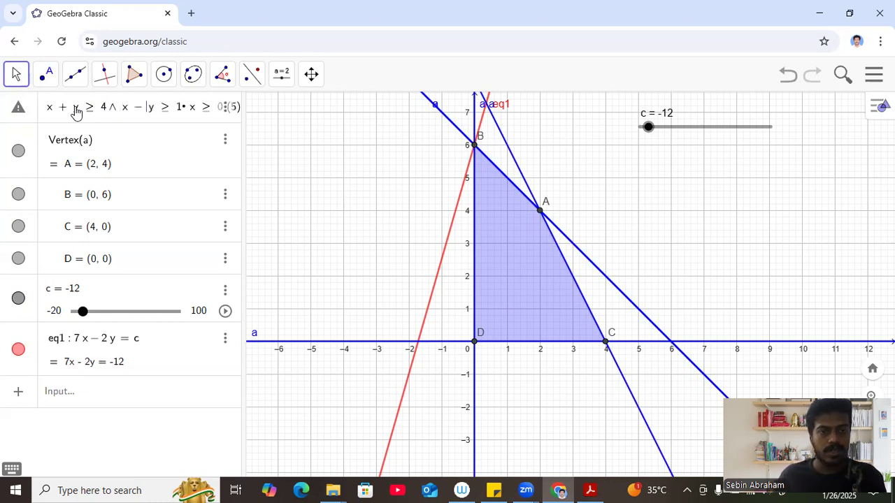
key(Delete)
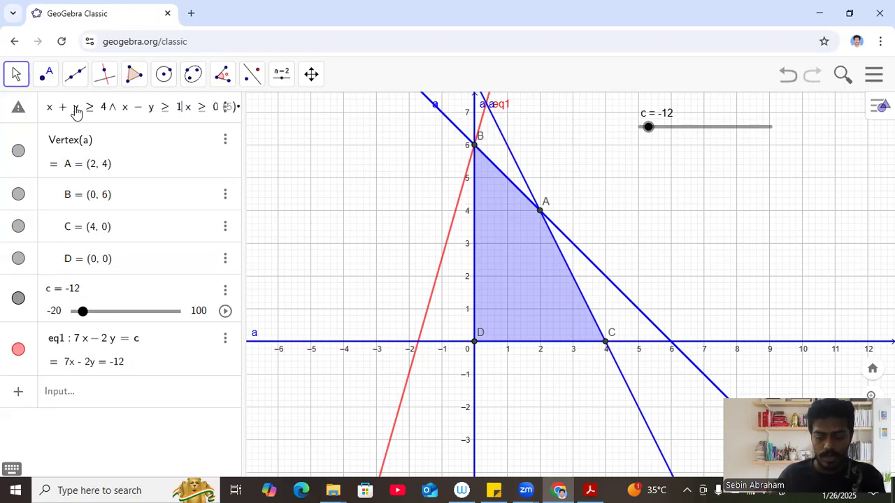
text(&&)
Replace the stray (5)• between x ≥ 0 and y ≥ 0 with ∧ and apply the new definition of inequality a
key(Right)
key(Right)
key(Right)
key(Right)
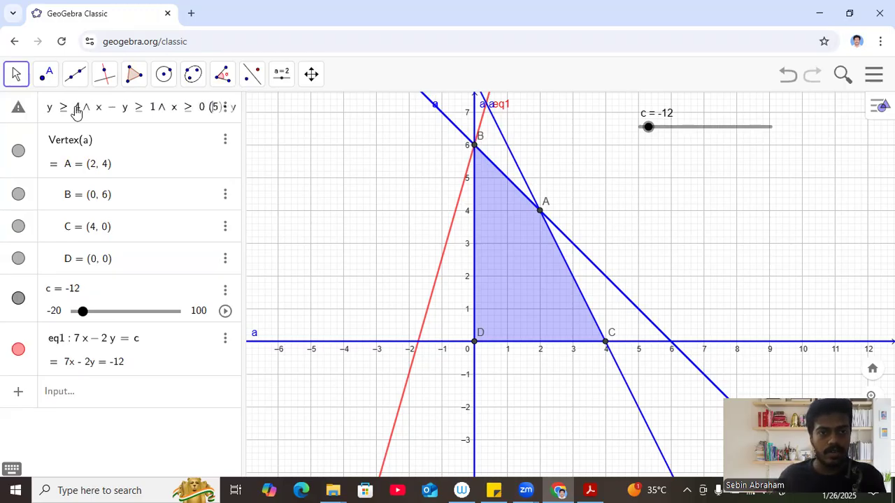
key(Right)
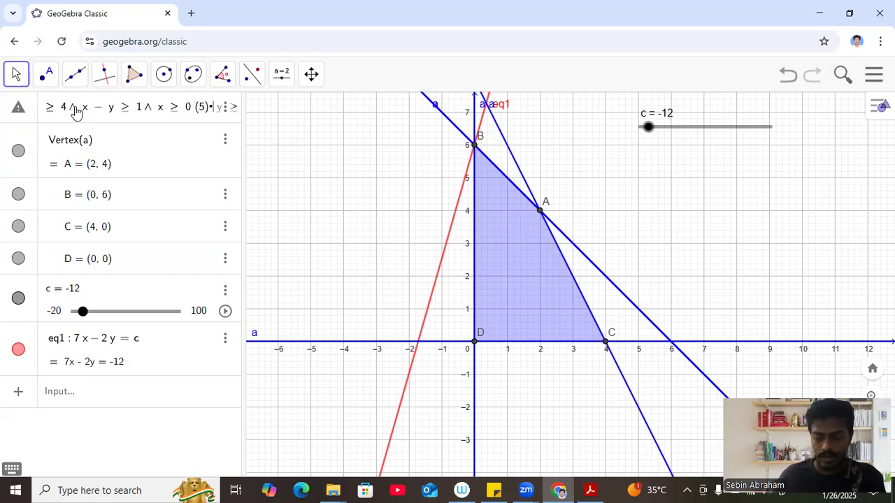
key(BackSpace)
key(BackSpace)
key(BackSpace)
key(BackSpace)
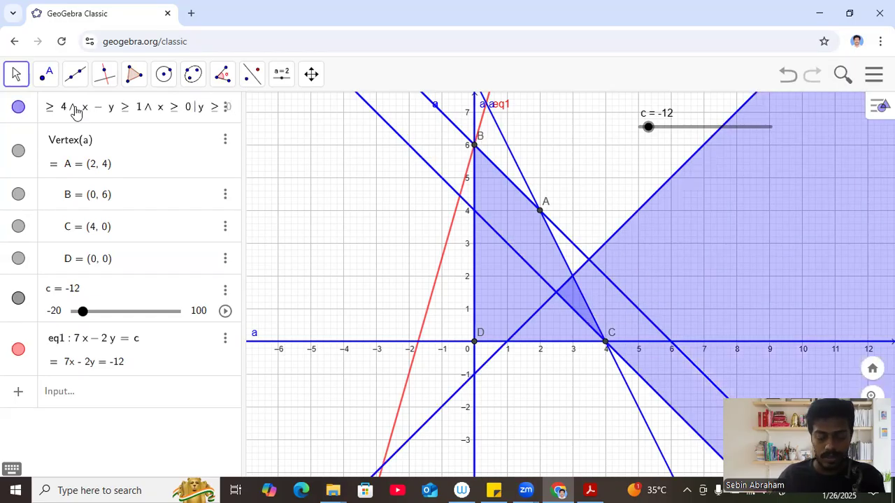
text(&&)
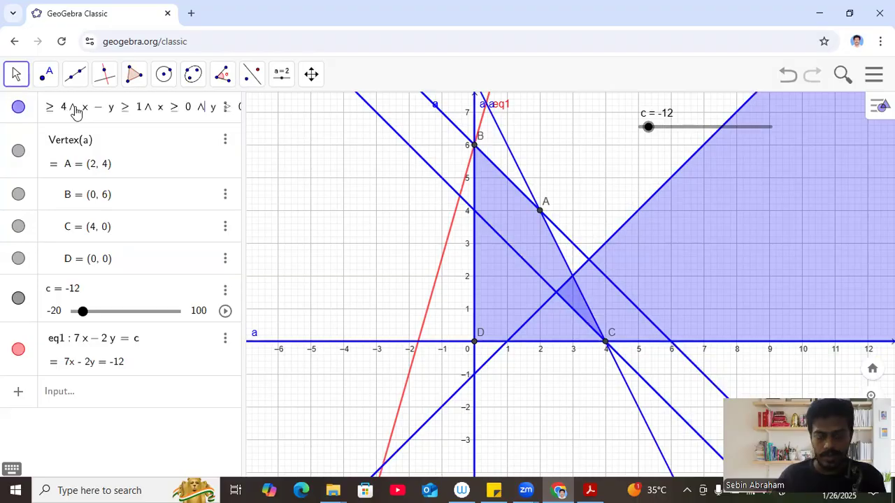
key(Return)
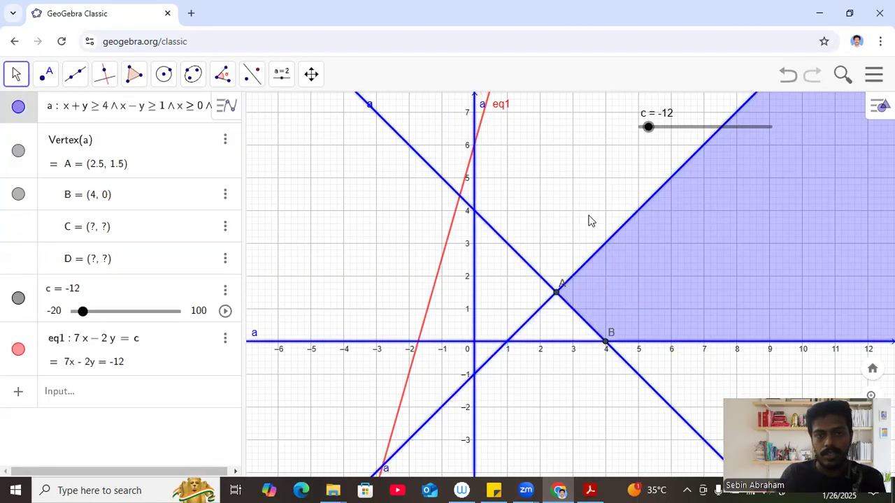
Raise slider c to 14, moving the line 7x − 2y = c close to vertex A of the feasible region
drag(580, 219, 496, 223)
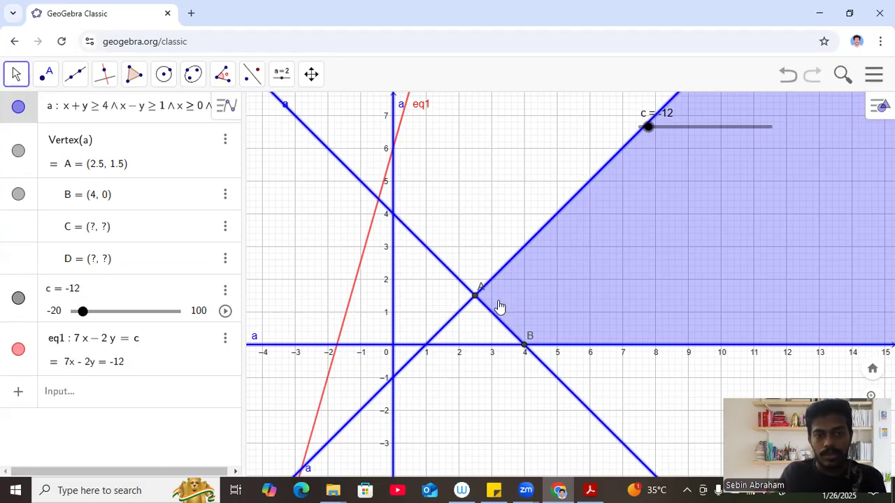
click(525, 348)
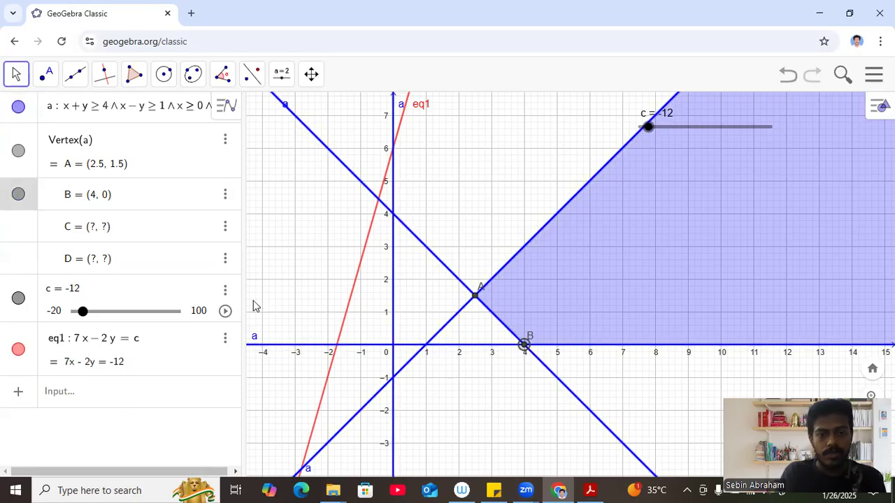
drag(82, 312, 105, 322)
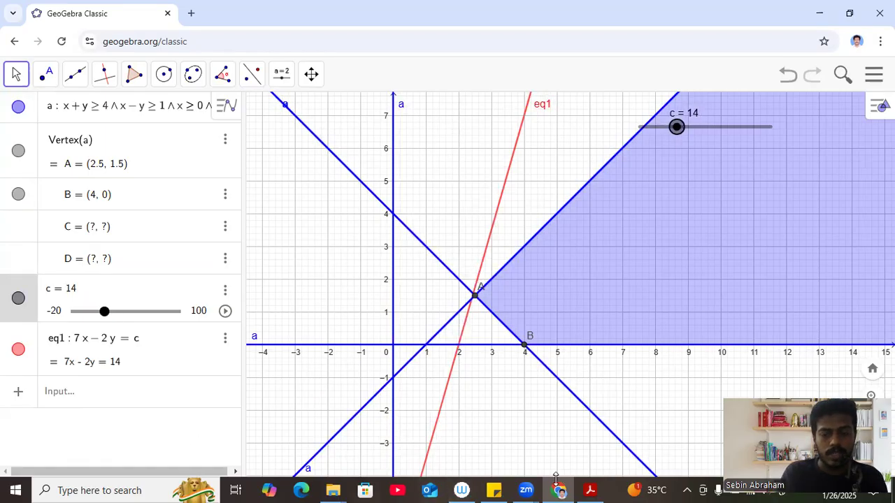
Switch to the Acrobat document B1lpp.pdf, copy problem 2's objective expression 5x + 4y and return to GeoGebra
click(587, 489)
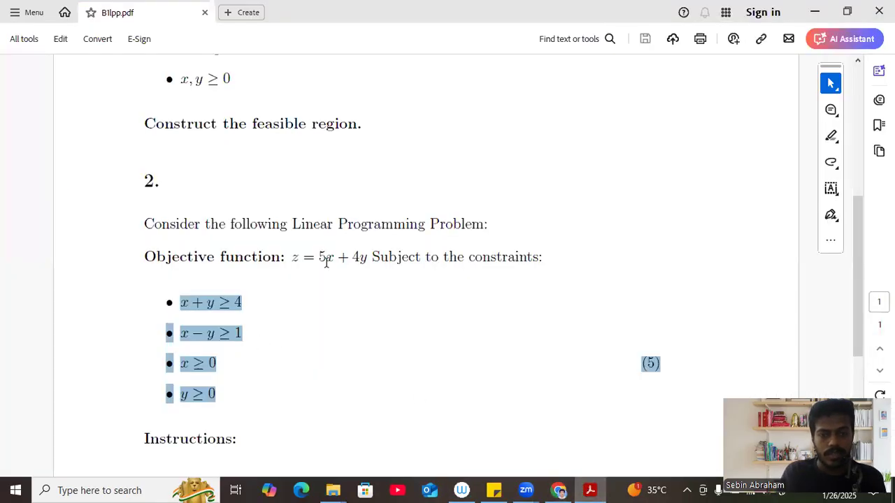
drag(320, 257, 361, 259)
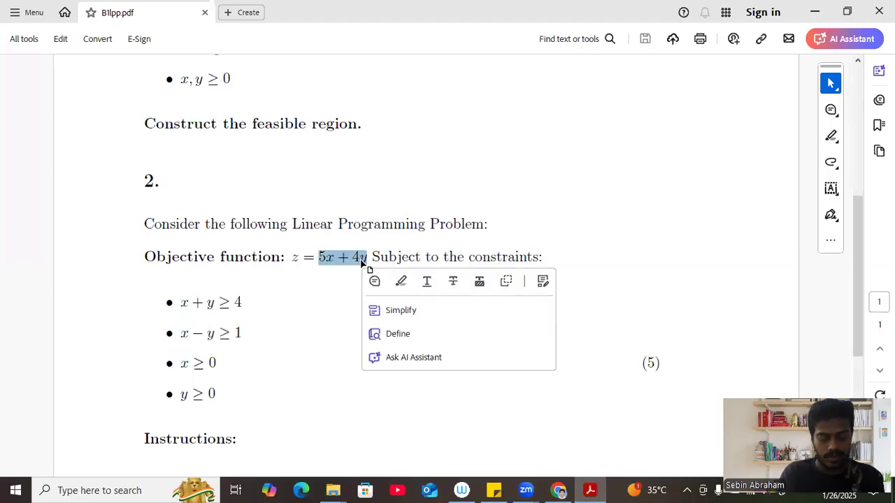
click(558, 490)
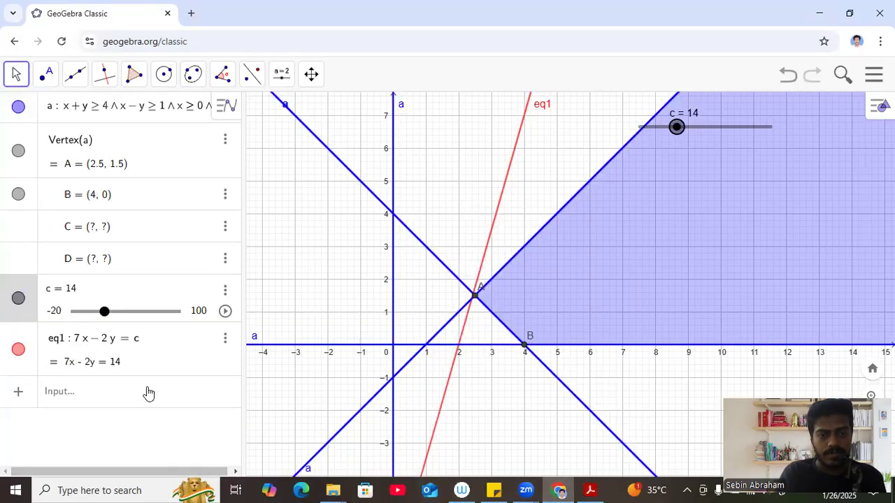
Redefine the objective line eq1 as 5x + 4y = c
click(72, 338)
click(78, 338)
drag(78, 338, 121, 341)
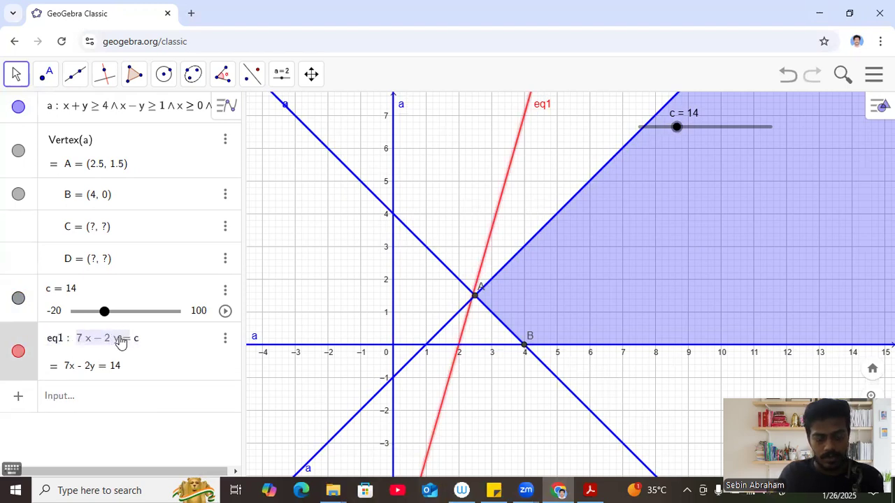
text(5x + 4y = c)
key(Return)
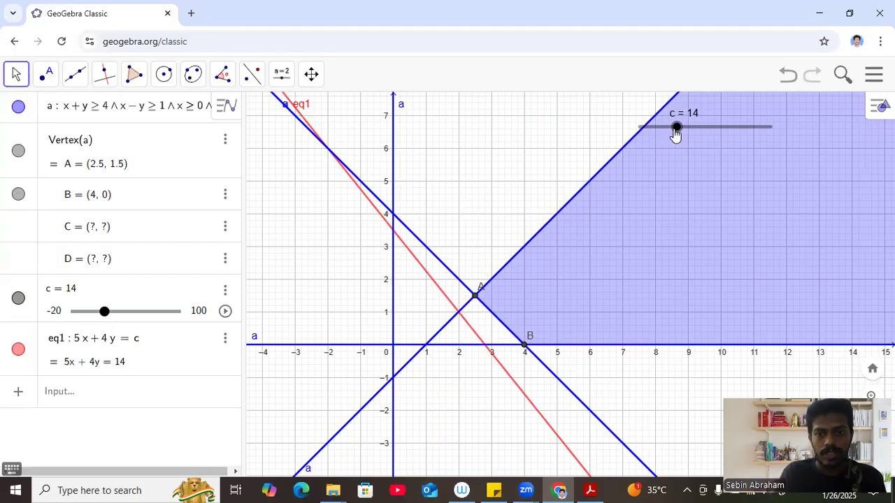
Raise c through 18.5 at vertex A and 20 at vertex B, up to 27.5, sliding the objective line into the feasible region
drag(676, 134, 677, 133)
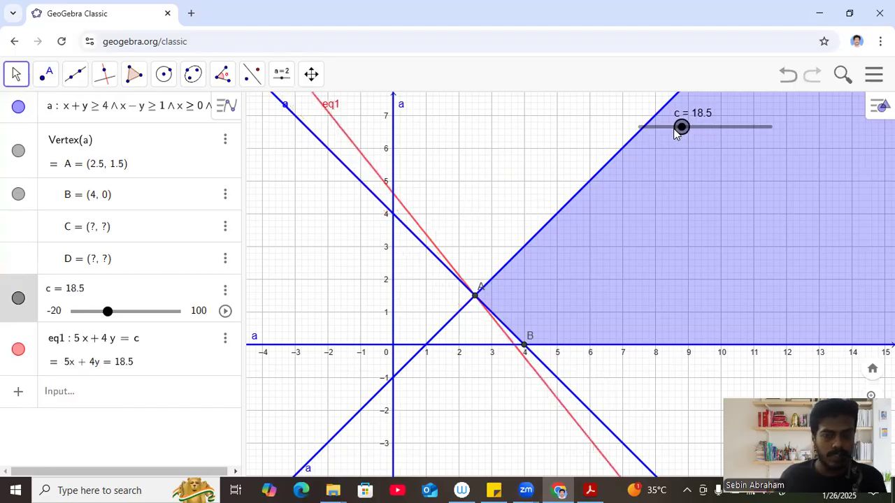
drag(676, 134, 676, 134)
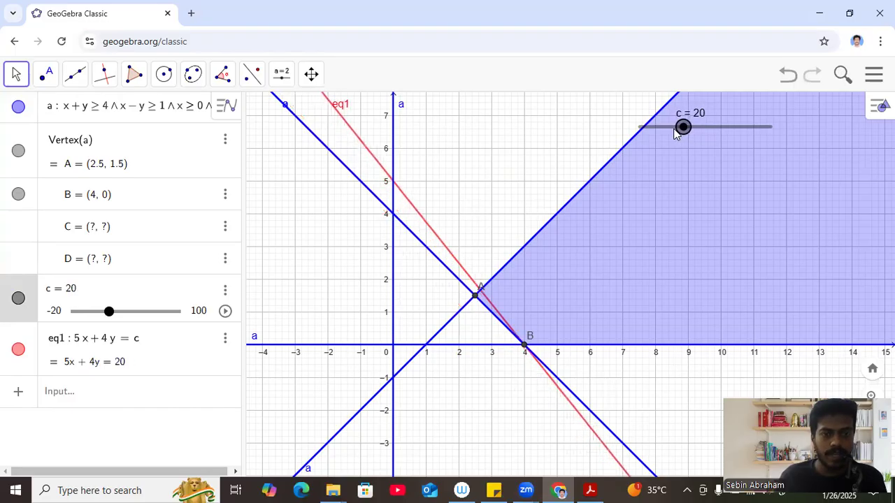
drag(675, 133, 675, 133)
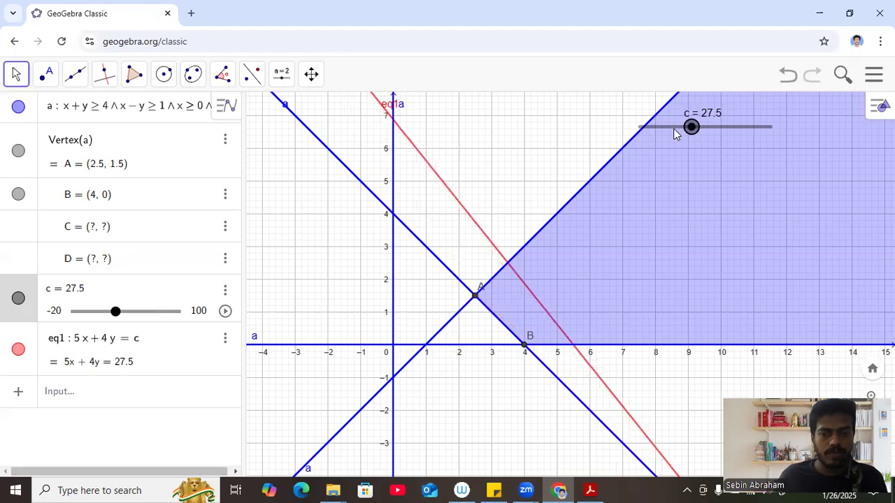
Keep raising c to about 45 to sweep the objective line farther across the unbounded feasible region
key(Right)
key(Right)
key(Right)
key(Right)
key(Right)
key(Right)
key(Right)
key(Right)
key(Right)
key(Right)
key(Right)
key(Right)
key(Right)
key(Right)
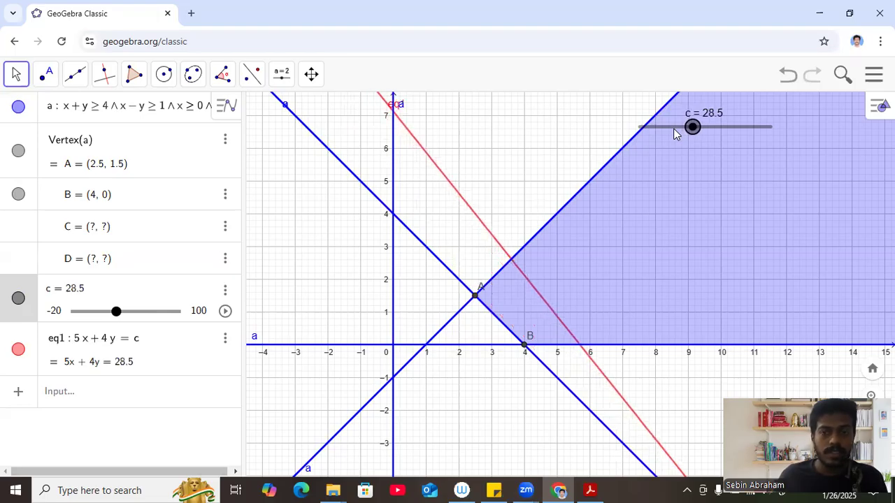
key(Right)
key(Right)
key(Right)
key(Right)
key(Right)
key(Right)
key(Right)
key(Right)
key(Right)
key(Right)
key(Right)
key(Right)
key(Right)
key(Right)
key(Right)
key(Right)
key(Right)
key(Right)
key(Right)
key(Right)
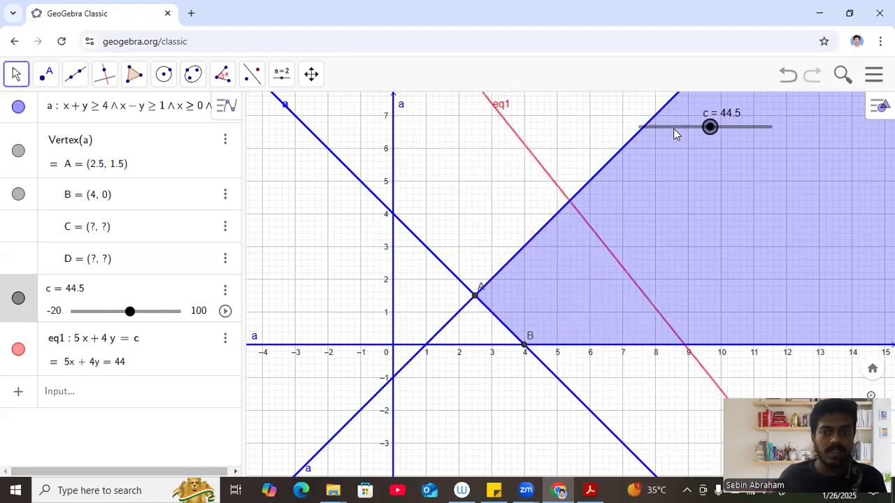
key(Right)
Lower c gradually to 18, just past vertex A, and bring it back to 18.5 so the objective line passes through A
key(Left)
key(Left)
key(Left)
key(Left)
key(Left)
key(Left)
key(Left)
key(Left)
key(Left)
key(Left)
key(Left)
key(Left)
key(Left)
key(Left)
key(Left)
key(Left)
key(Left)
key(Left)
key(Left)
key(Left)
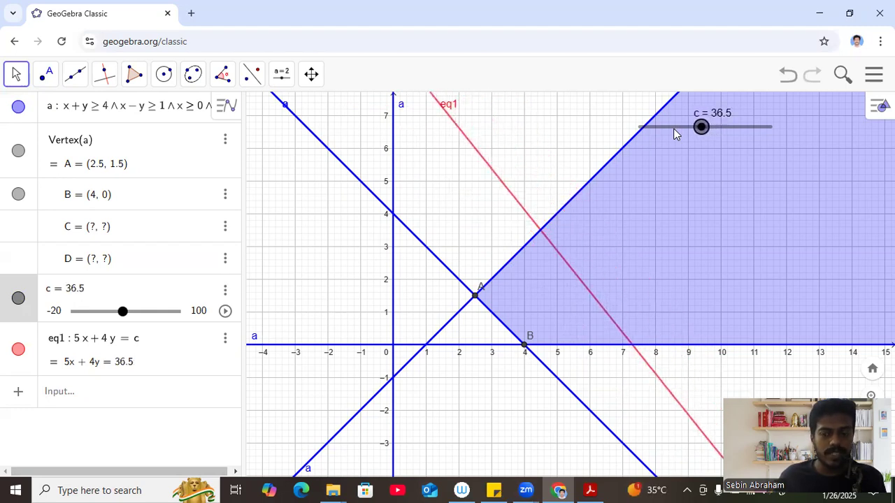
key(Left)
key(Left)
key(Left)
key(Left)
key(Left)
key(Left)
key(Left)
key(Left)
key(Left)
key(Left)
key(Left)
key(Left)
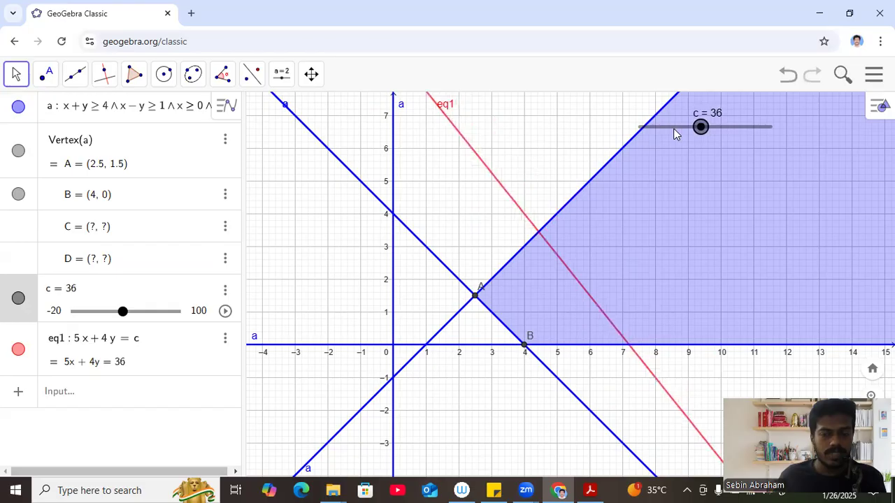
key(Left)
key(Left)
key(Left)
key(Left)
key(Left)
key(Left)
key(Left)
key(Left)
key(Left)
key(Left)
key(Left)
key(Left)
key(Left)
key(Left)
key(Left)
key(Left)
key(Left)
key(Left)
key(Left)
key(Left)
key(Left)
key(Left)
key(Left)
key(Left)
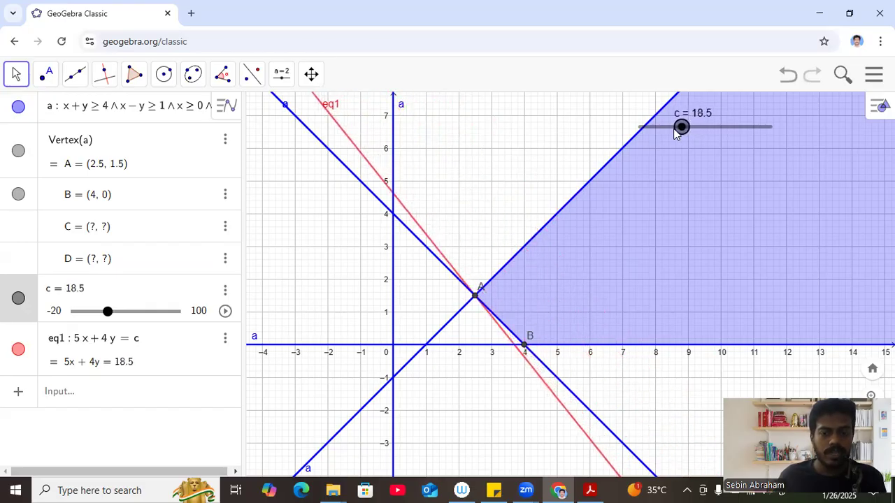
key(Left)
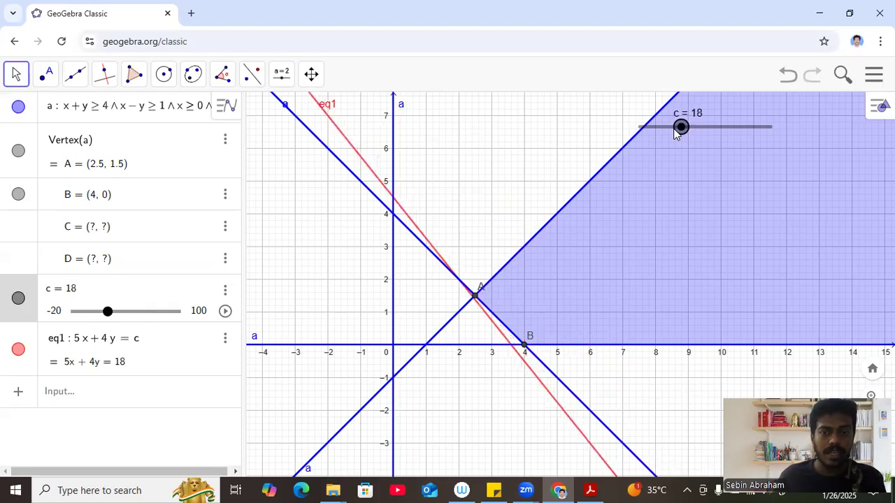
key(Right)
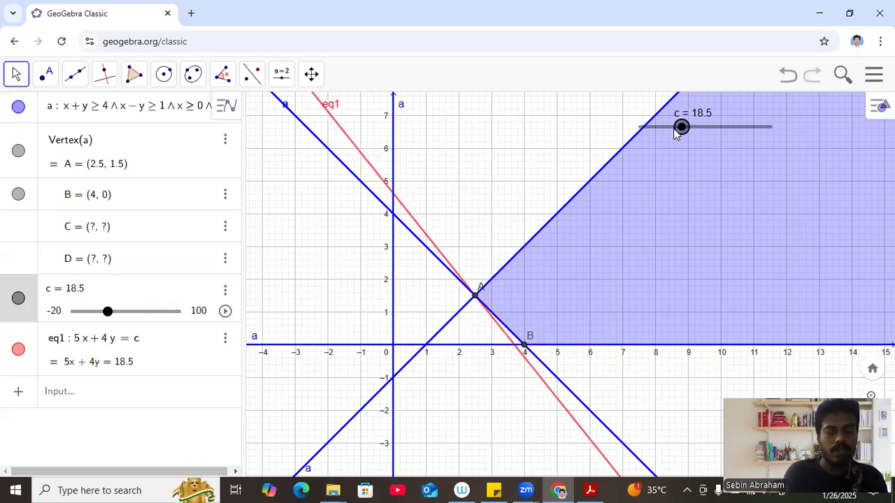